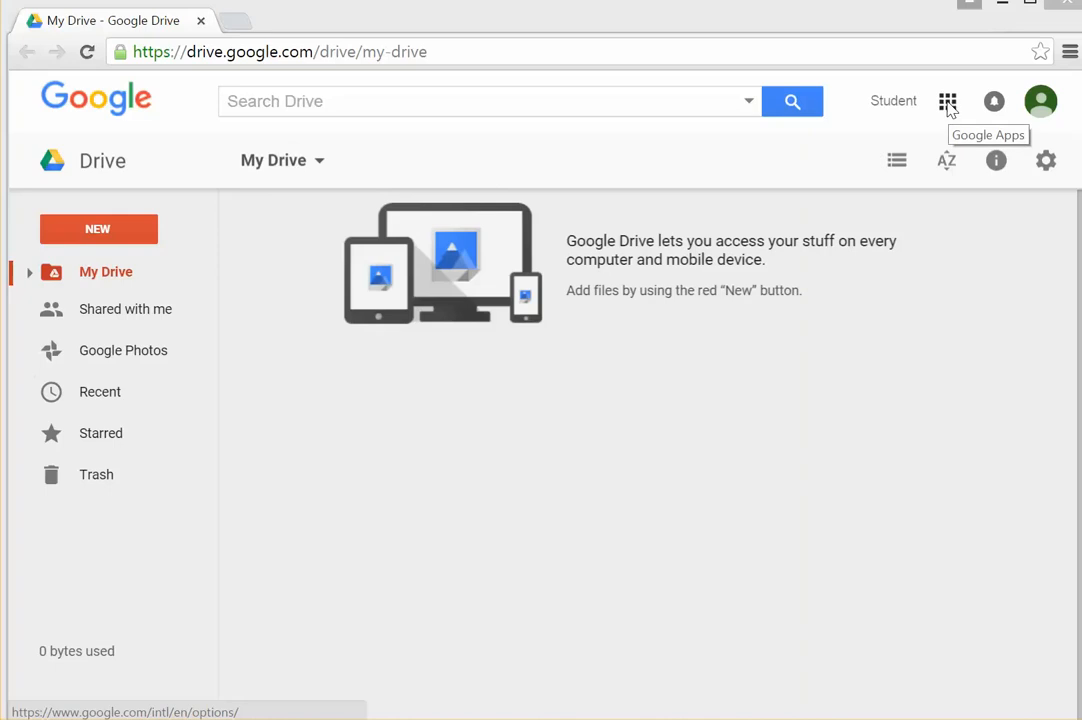
Step: Open Google Calendar from Drive and display the calendar in month view
click(948, 104)
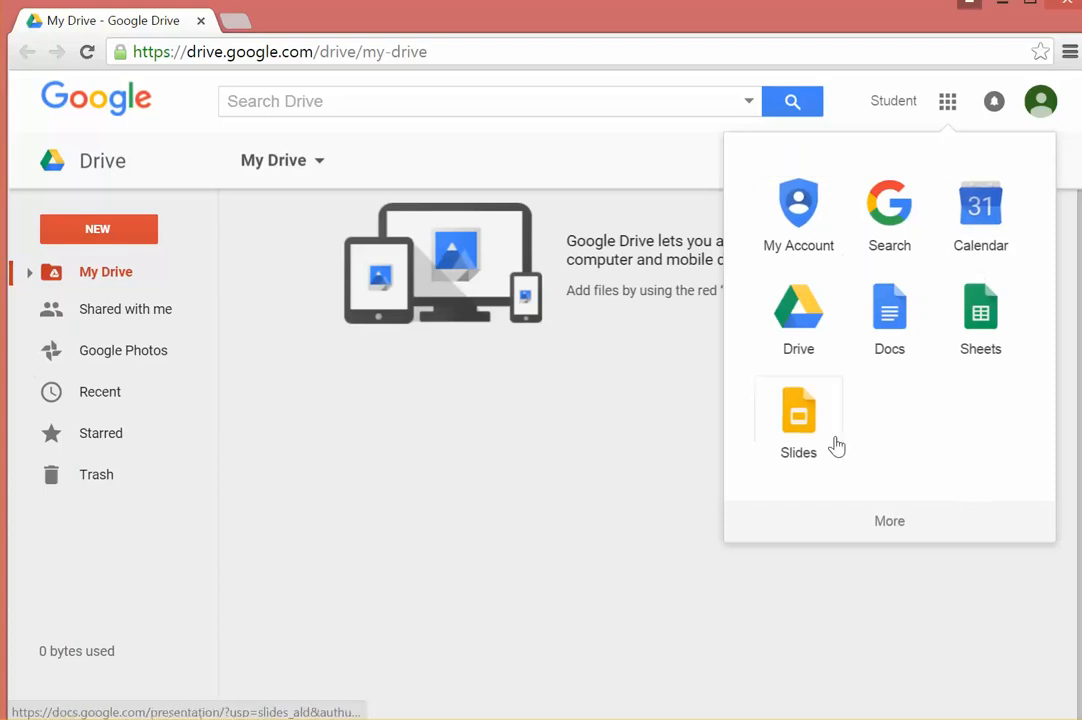
click(993, 219)
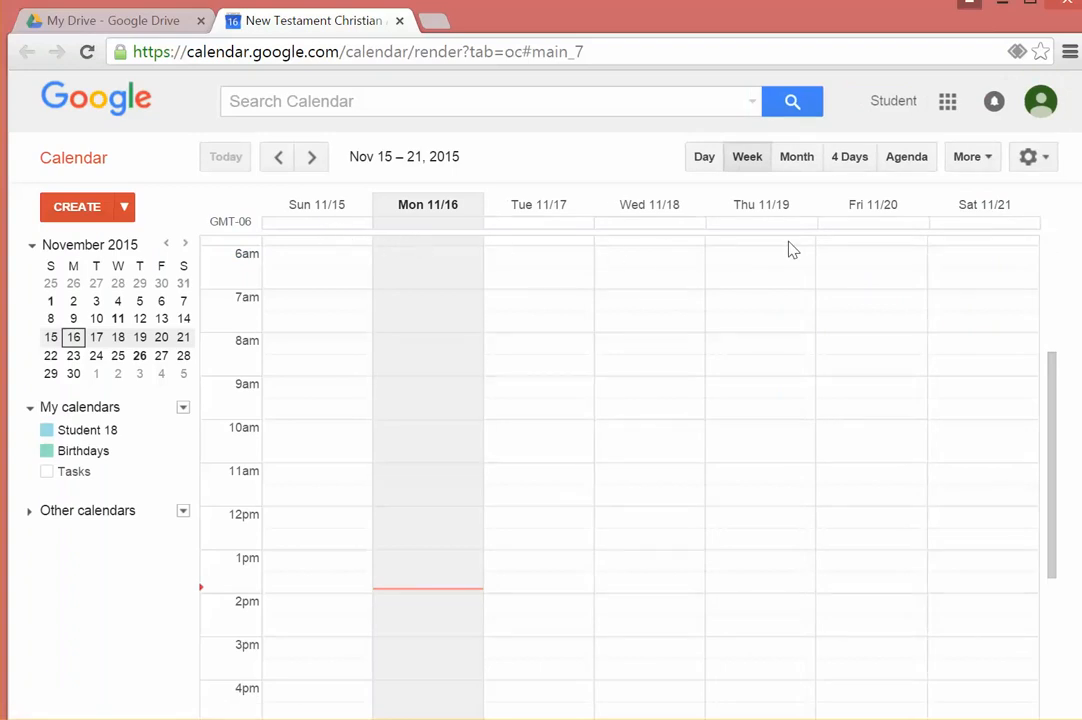
click(797, 170)
click(704, 162)
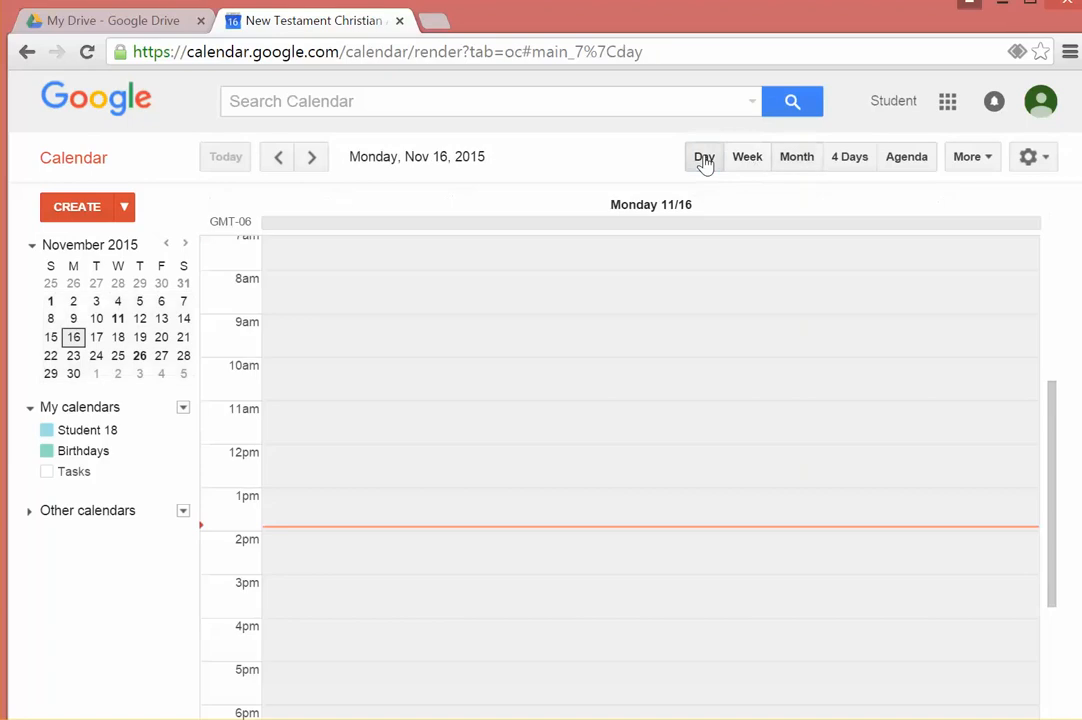
click(795, 162)
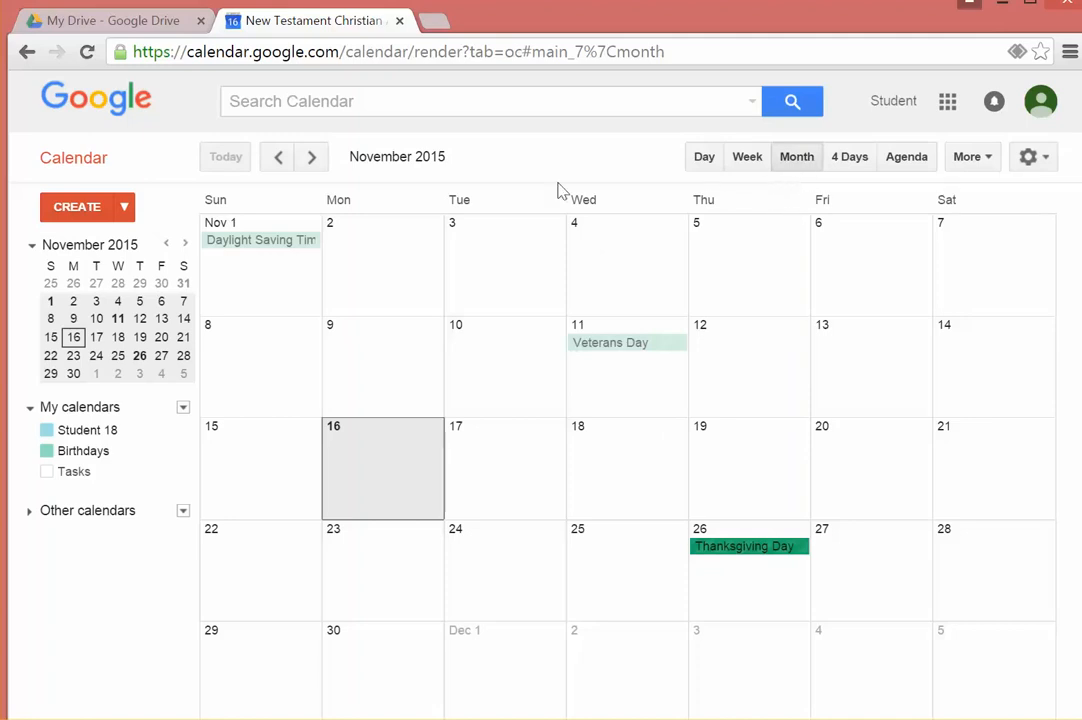
Step: Start an event on Friday, February 12, 2016, titled with the person's name followed by "Birthday", and open its full details
click(311, 160)
click(311, 160)
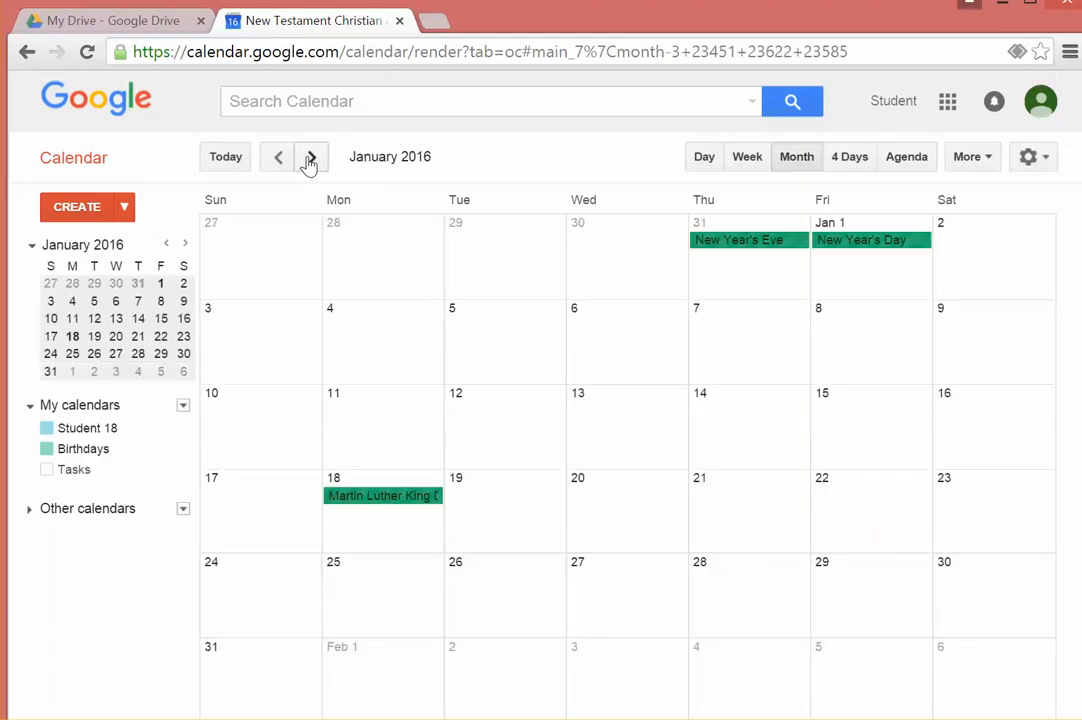
click(311, 160)
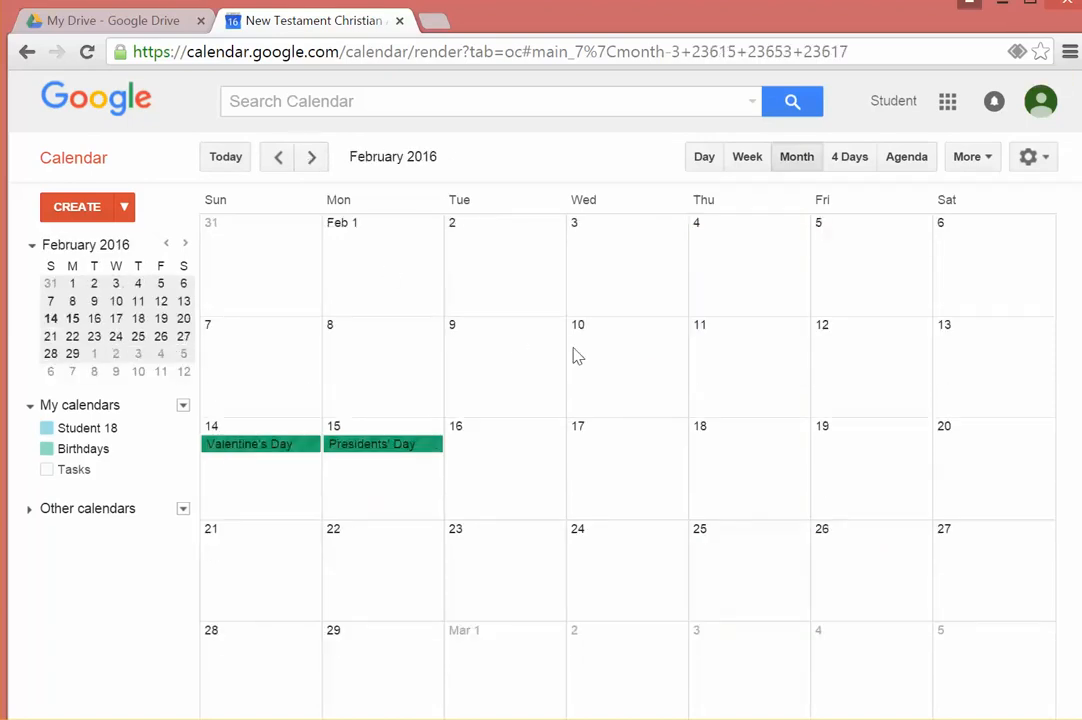
click(845, 346)
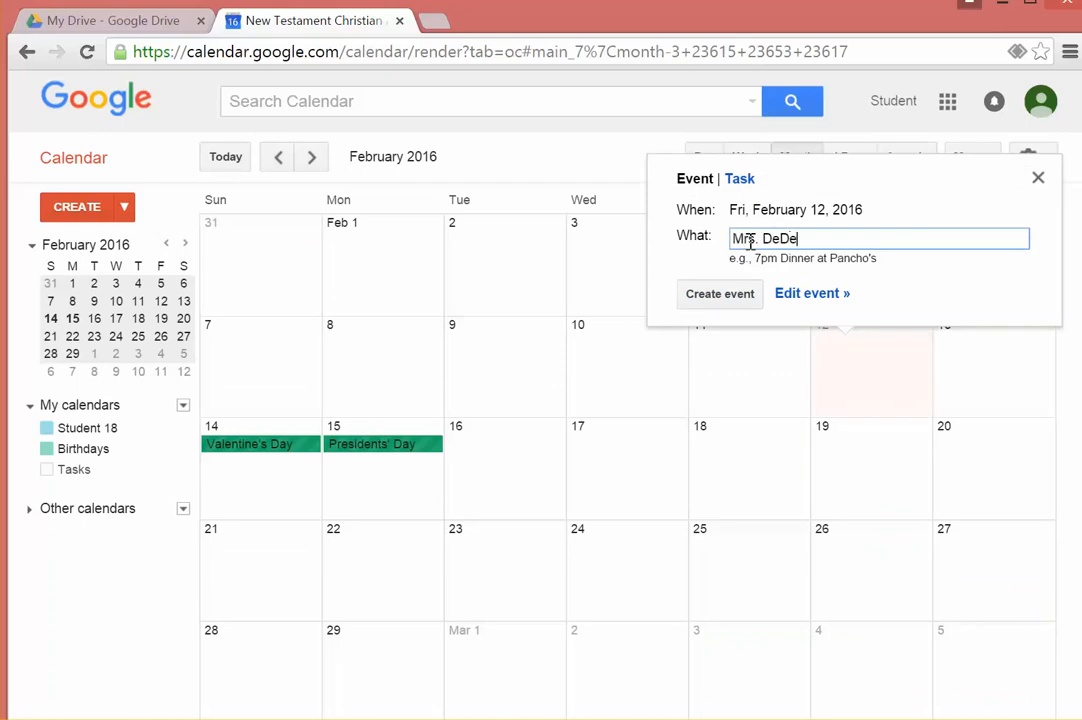
text(Mrs. DeDecker Birthday)
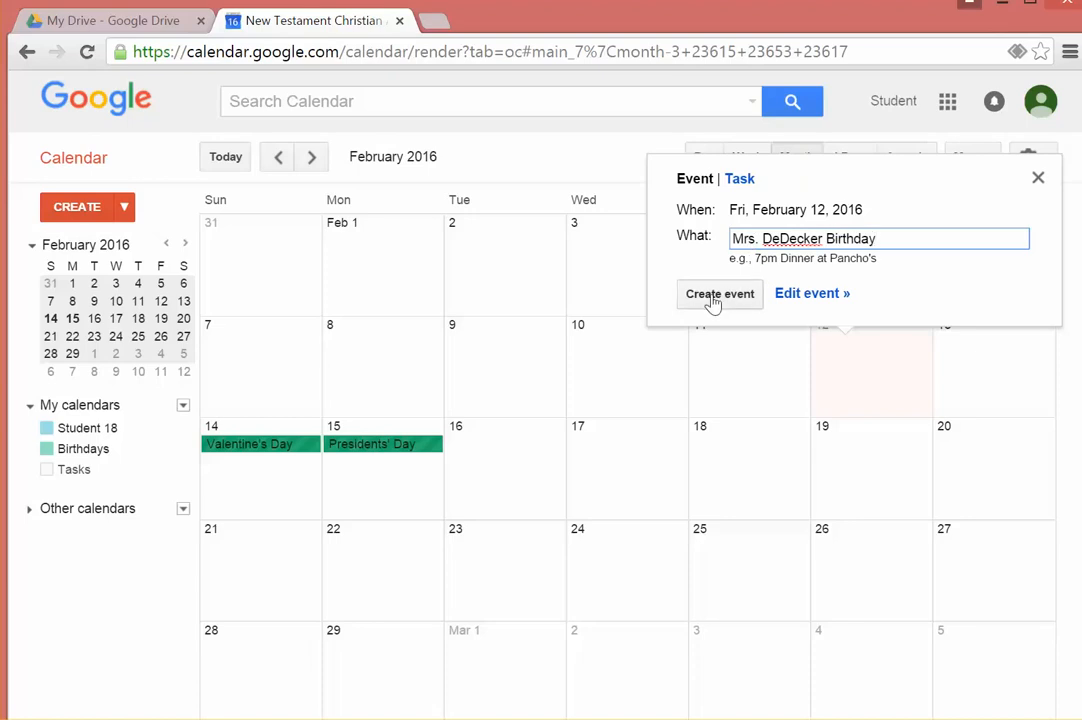
click(800, 295)
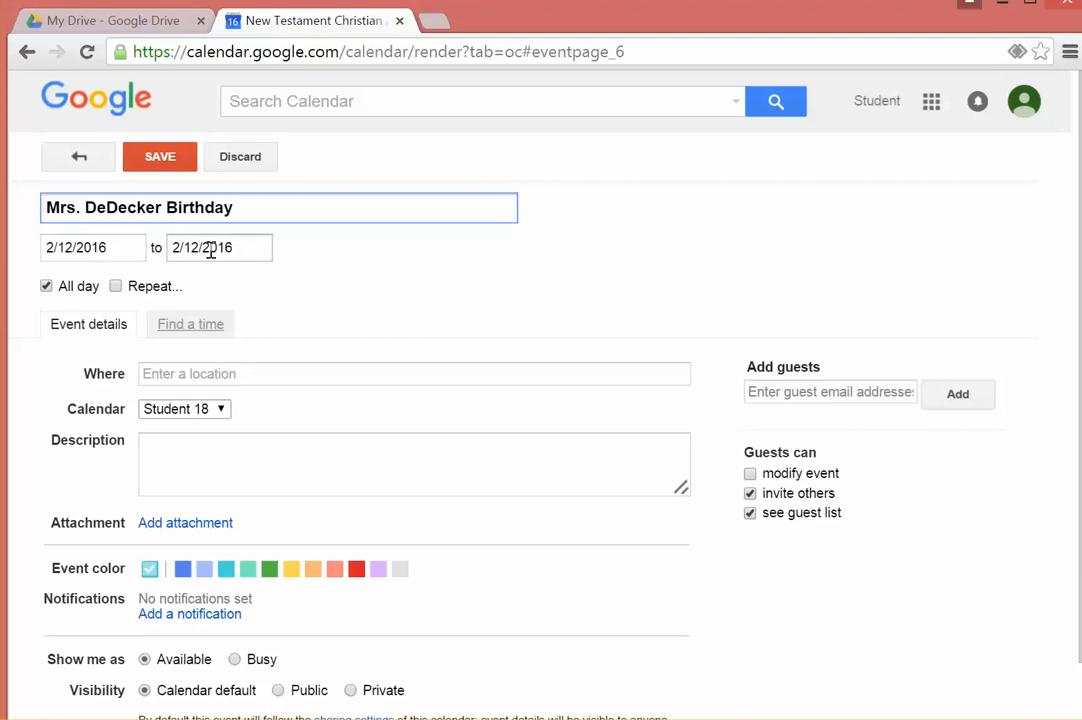
Step: Make the birthday event timed instead of all-day, starting and ending at 7:00am
click(45, 287)
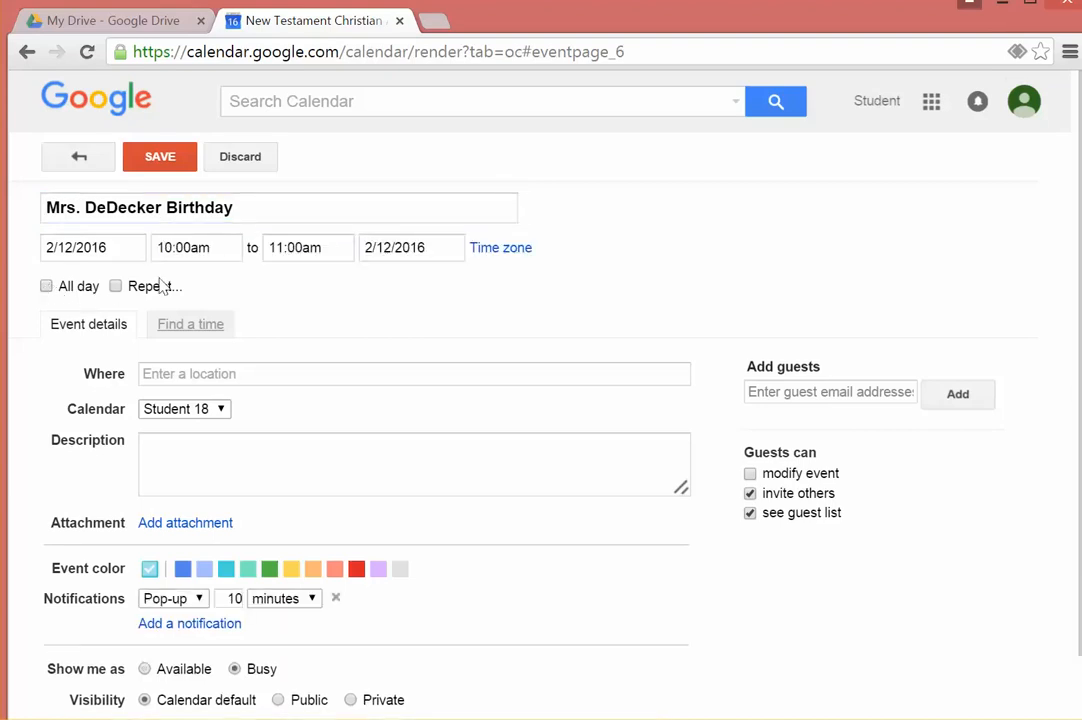
click(224, 247)
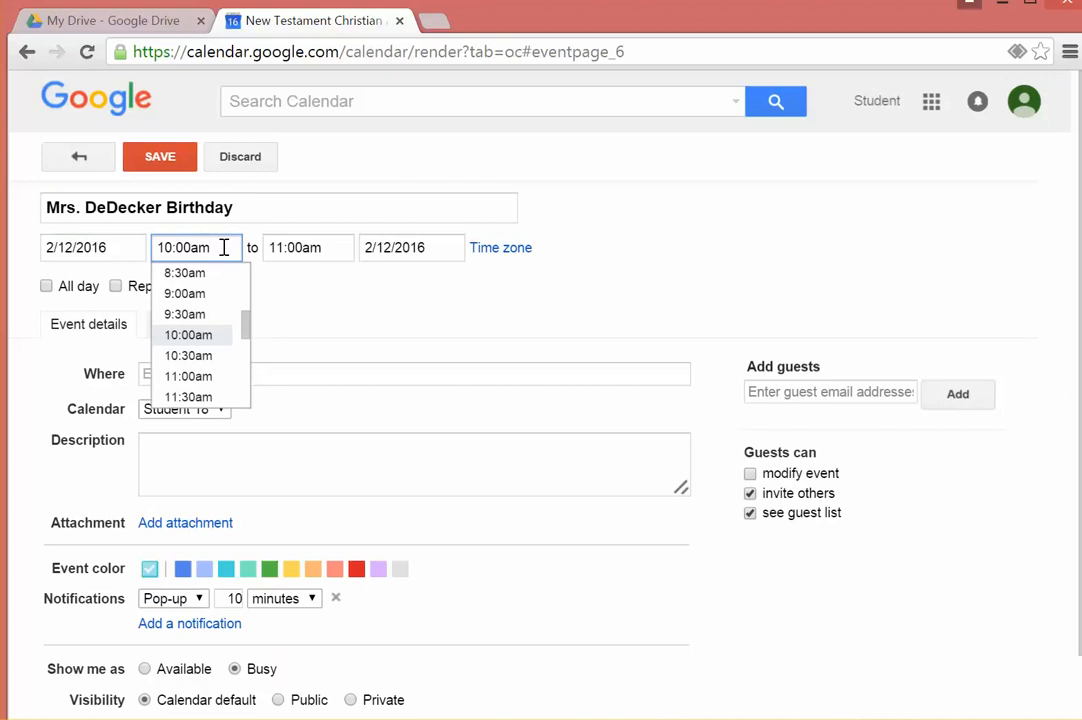
scroll(247, 335, up, 1)
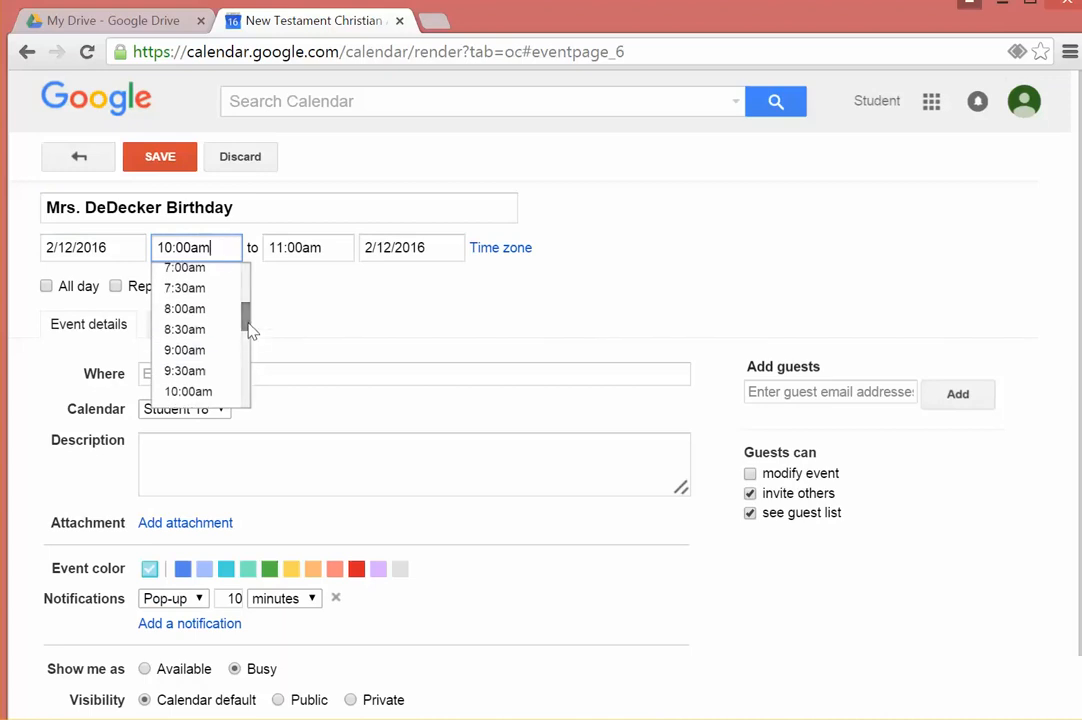
click(188, 268)
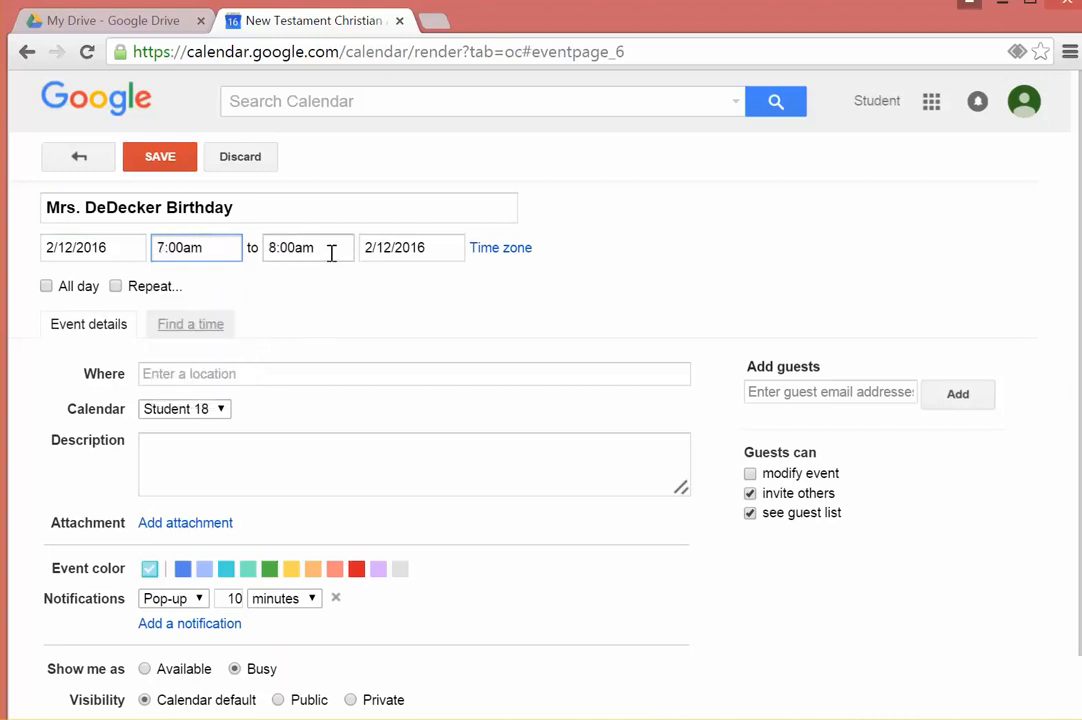
click(331, 250)
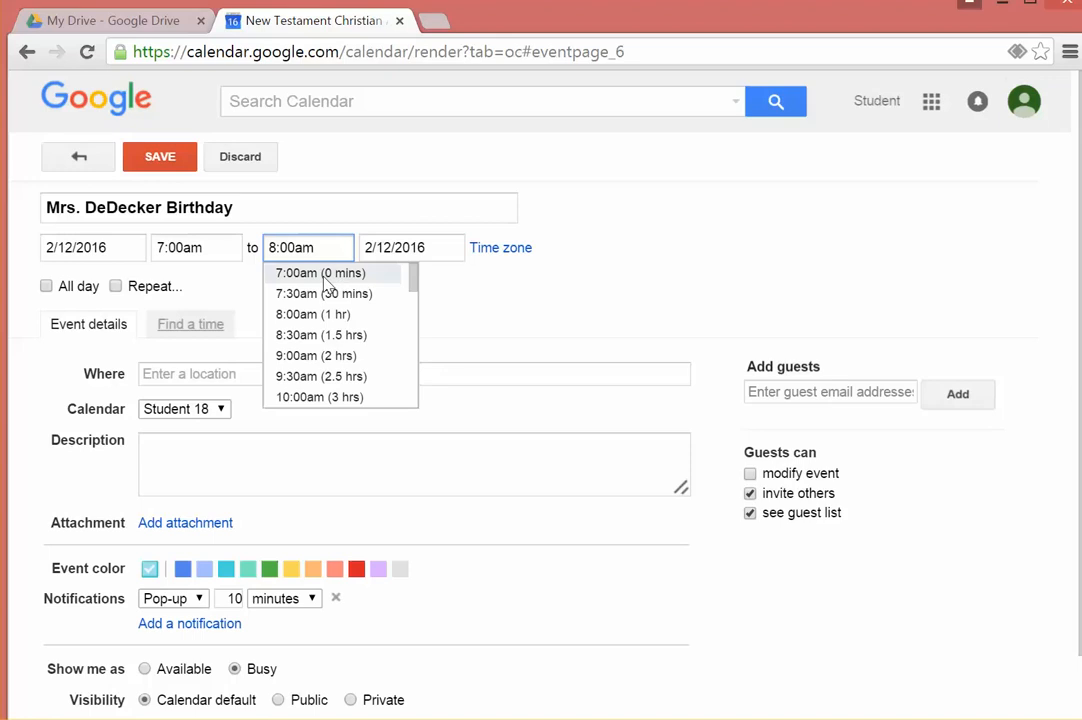
click(323, 276)
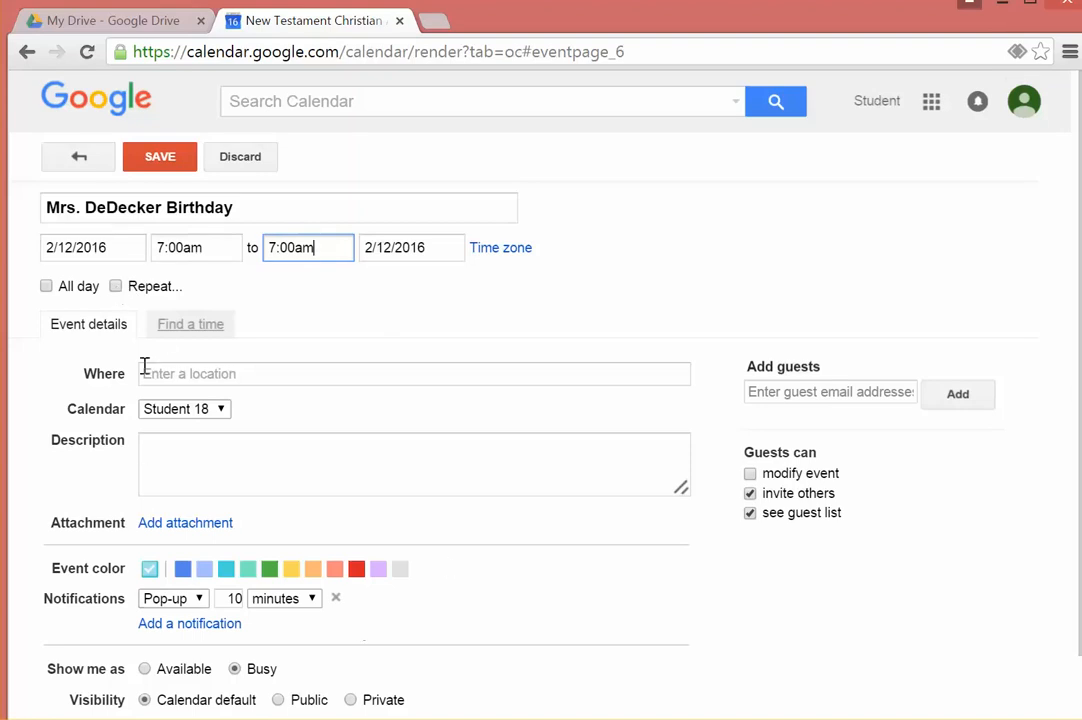
Step: Set the birthday event to repeat yearly, every 1 year, with no end date
click(116, 287)
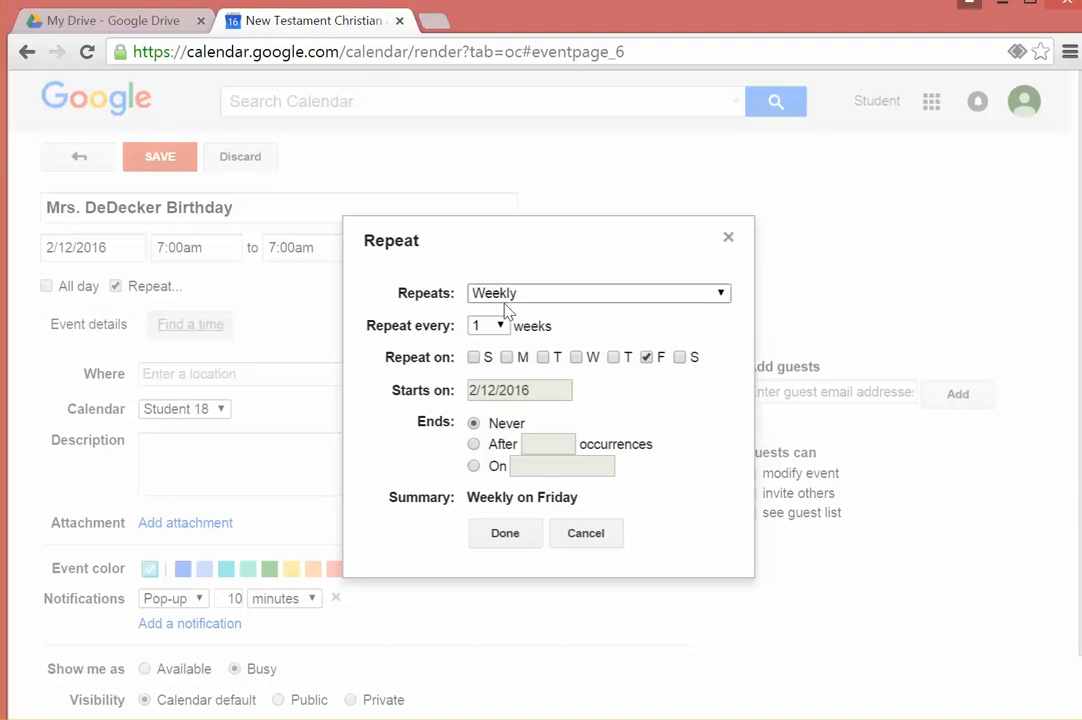
click(721, 295)
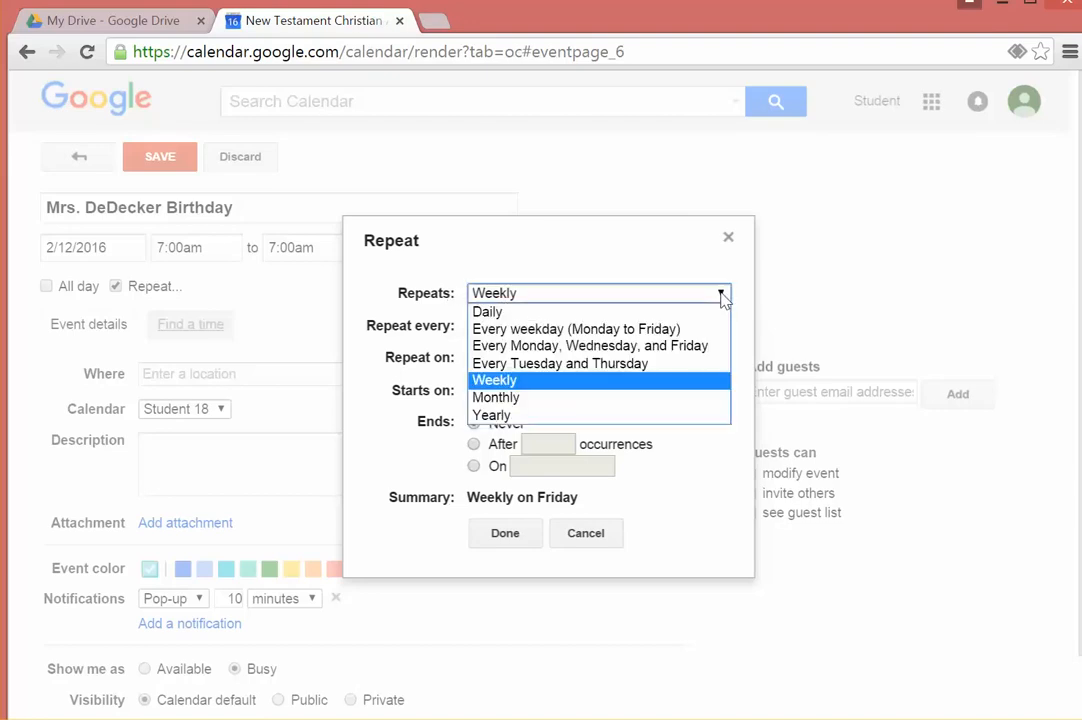
click(540, 418)
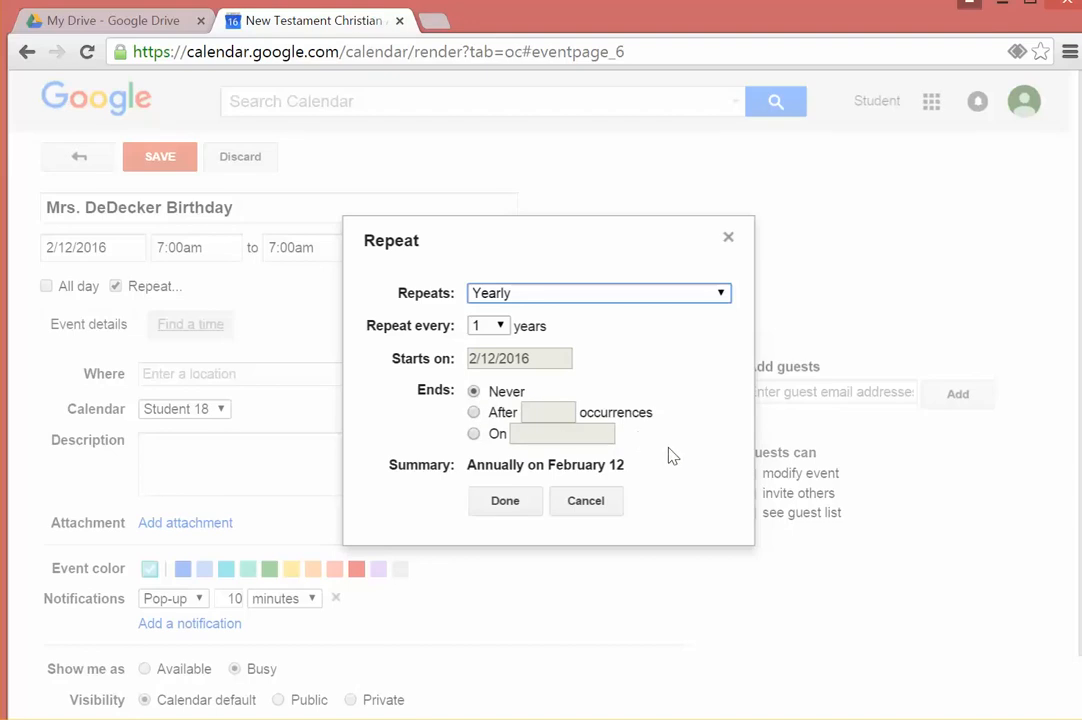
click(512, 508)
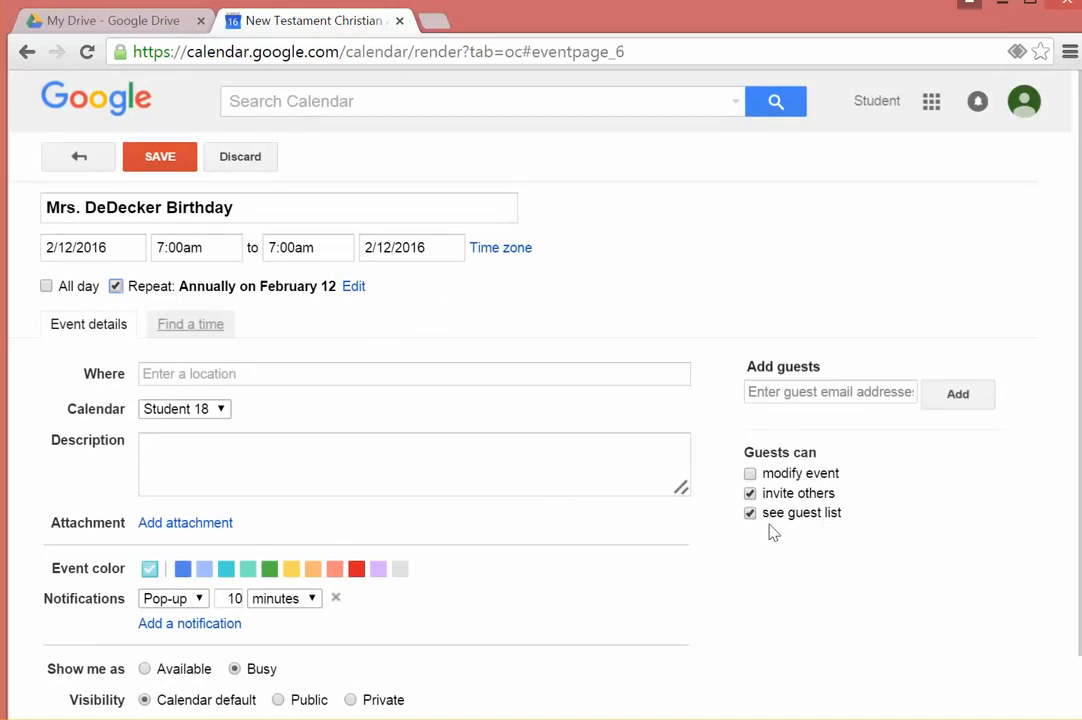
Step: Disable guests' permission to invite others and see the guest list, and color the event mint green
click(750, 494)
click(750, 513)
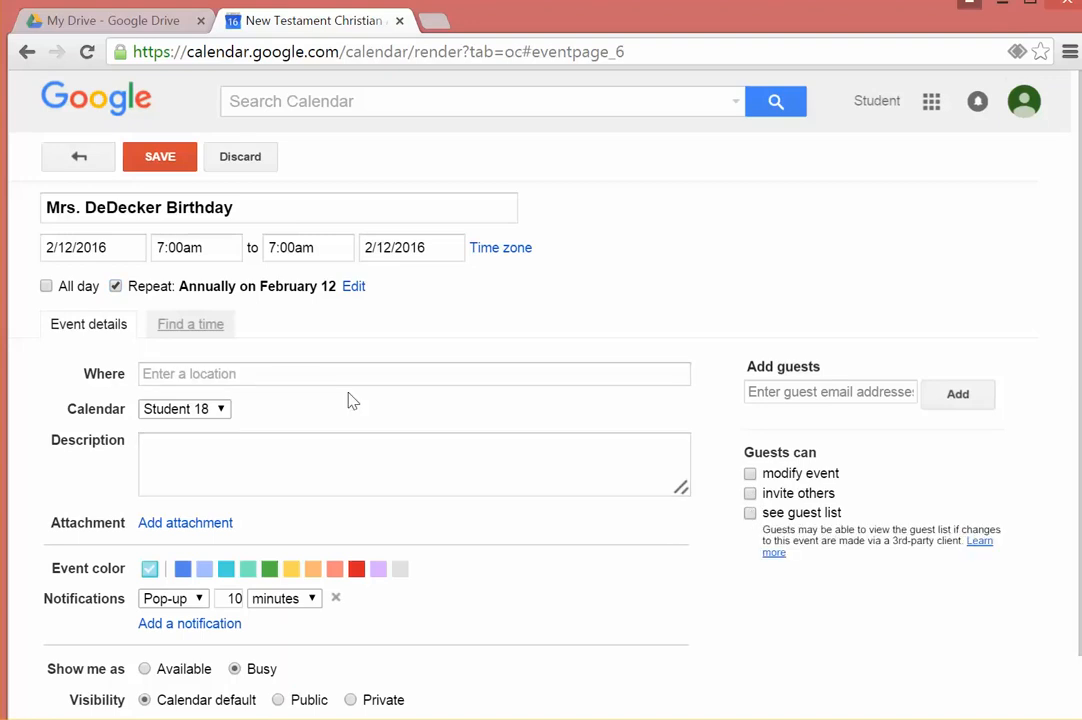
scroll(350, 400, down, 1)
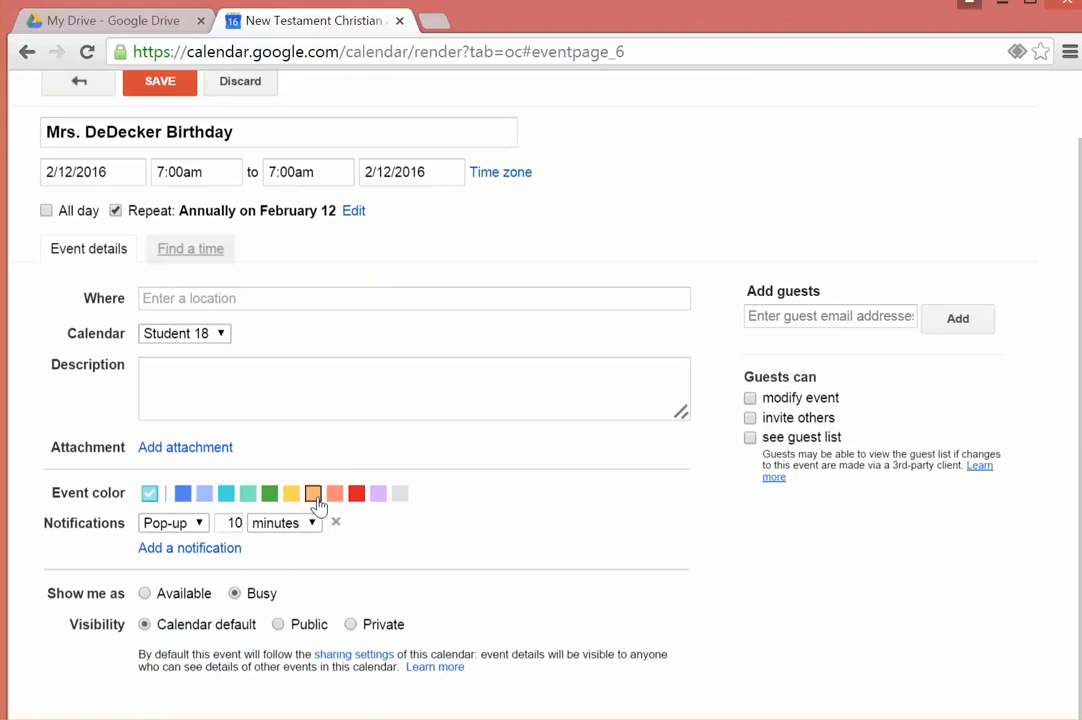
click(248, 496)
Step: Add a second pop-up notification 1 day before the birthday event and save the event
click(221, 556)
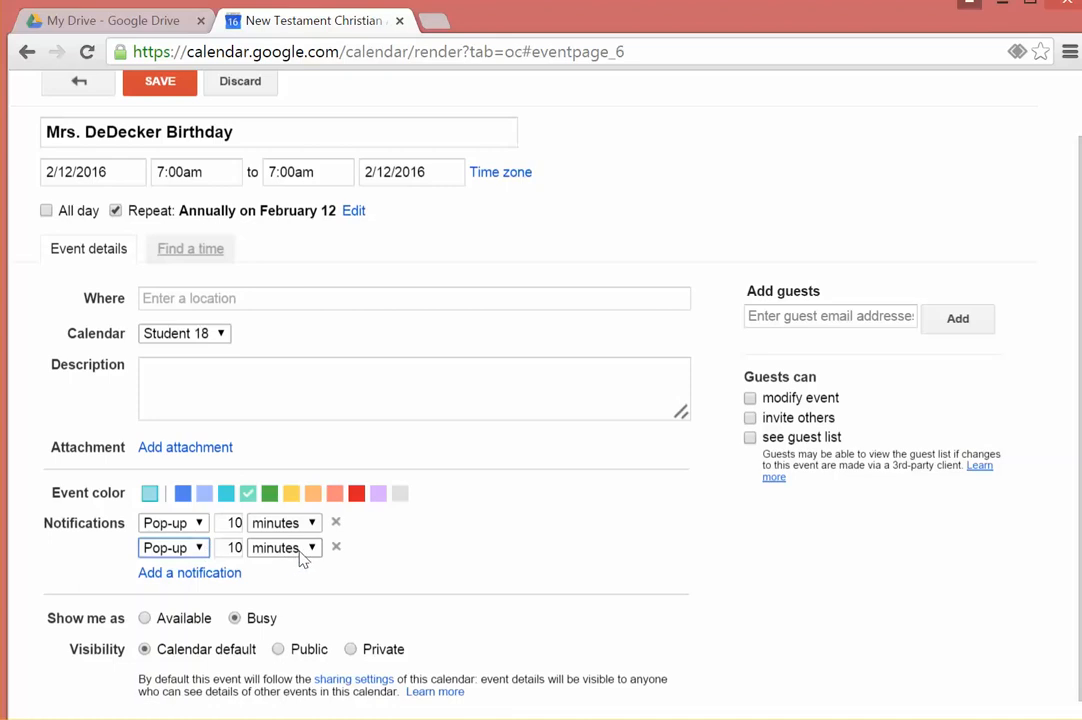
double_click(232, 547)
text(1)
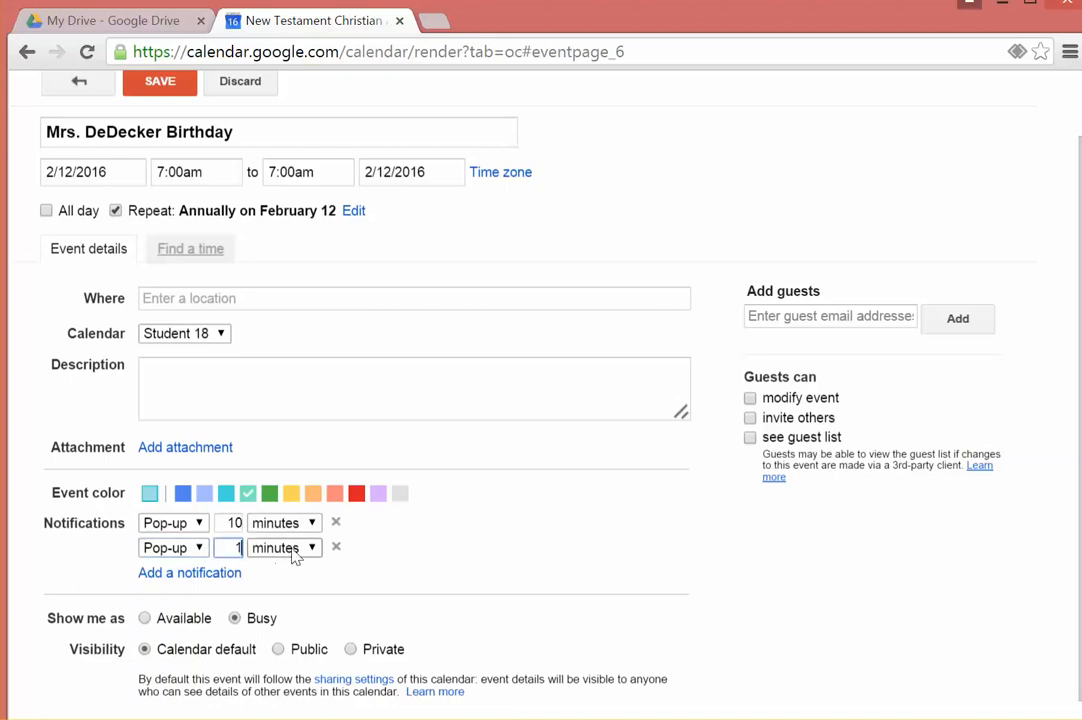
click(312, 548)
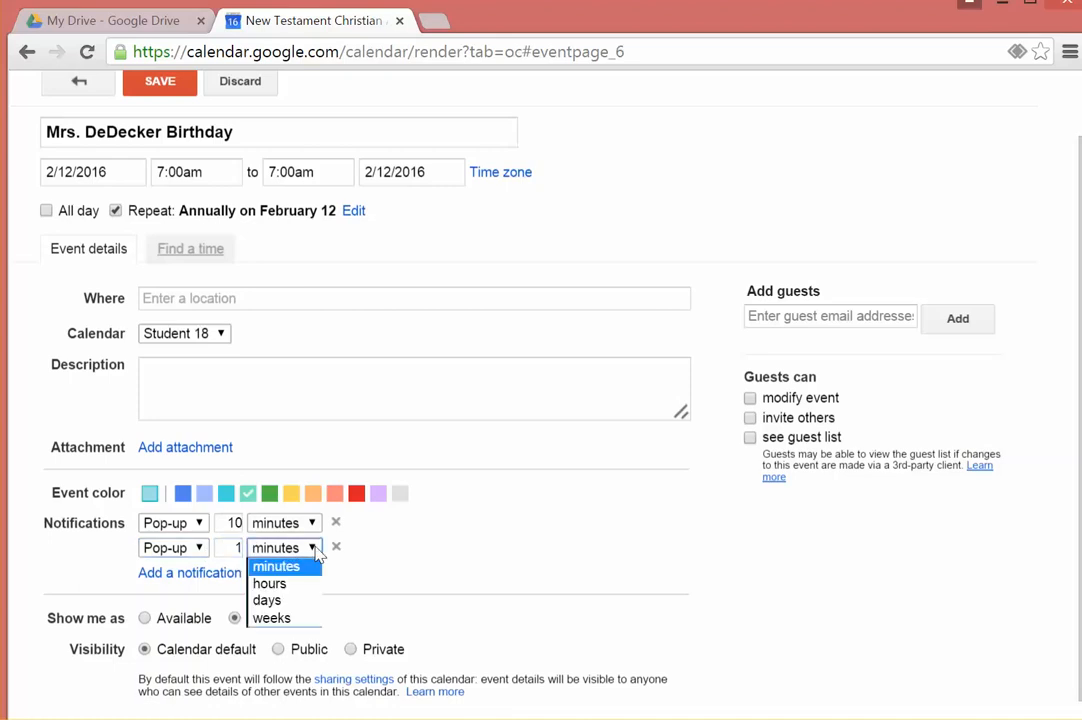
click(292, 600)
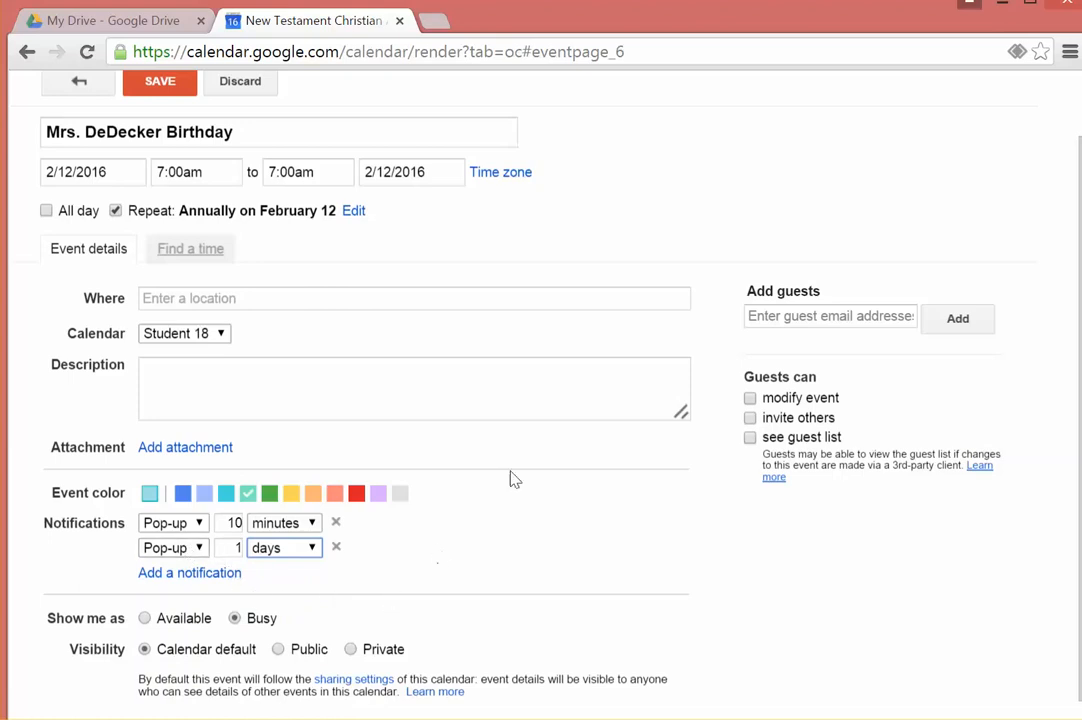
scroll(510, 479, up, 2)
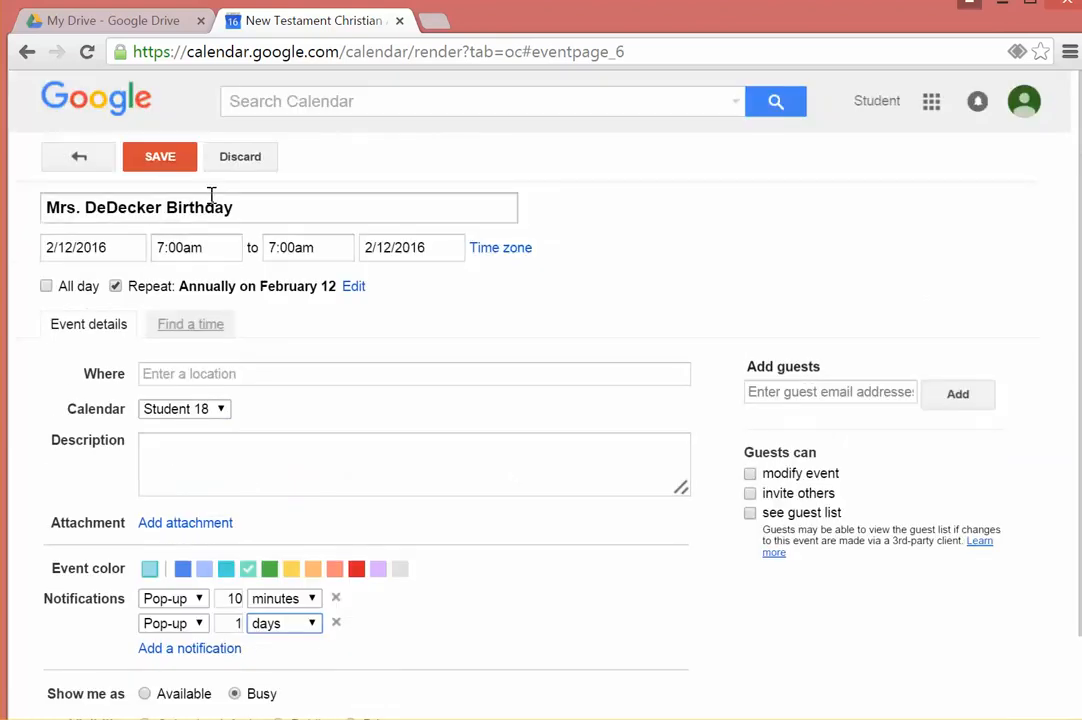
click(155, 163)
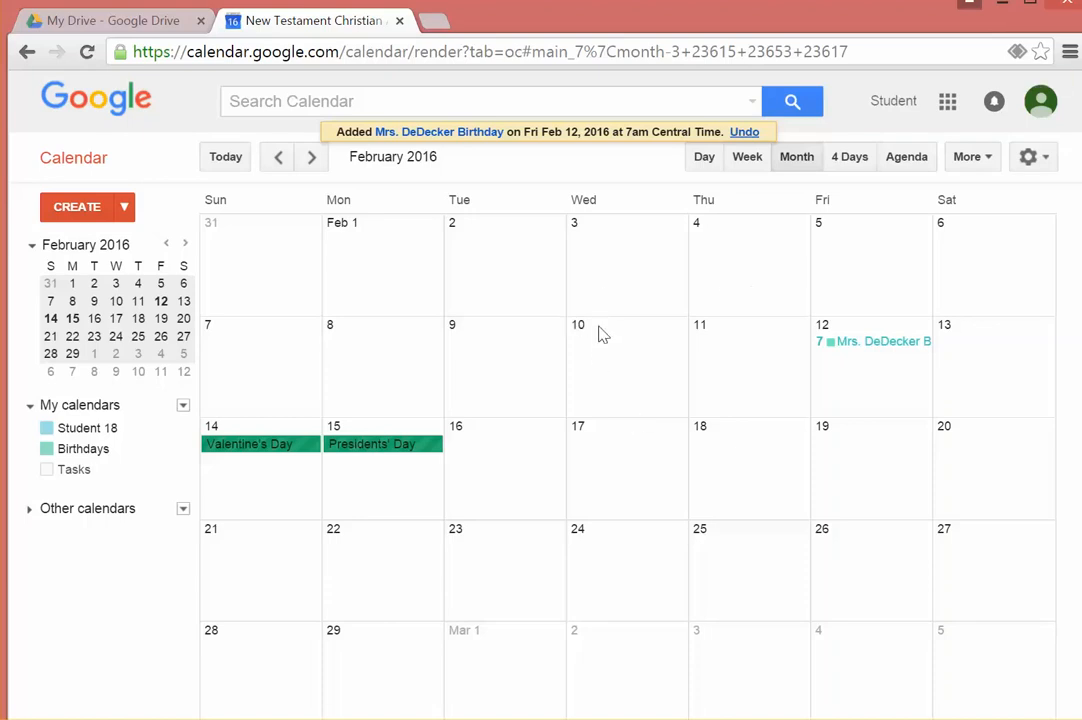
Step: Look through the monthly calendar from January to April 2016, finishing back on January 2016
click(279, 163)
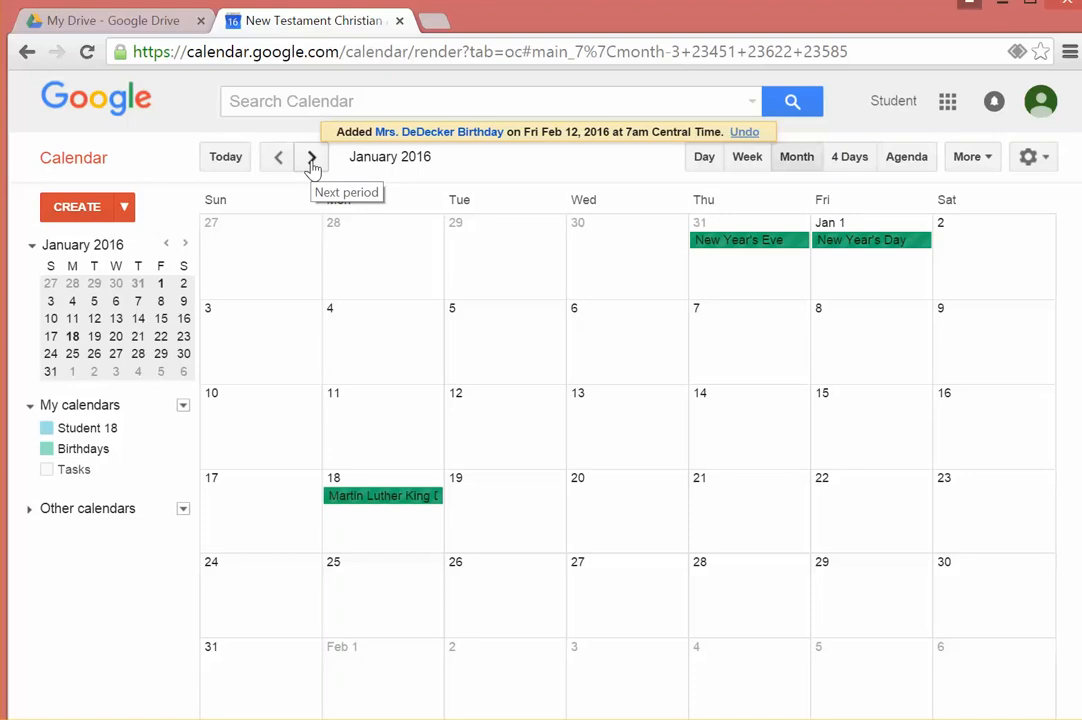
click(312, 163)
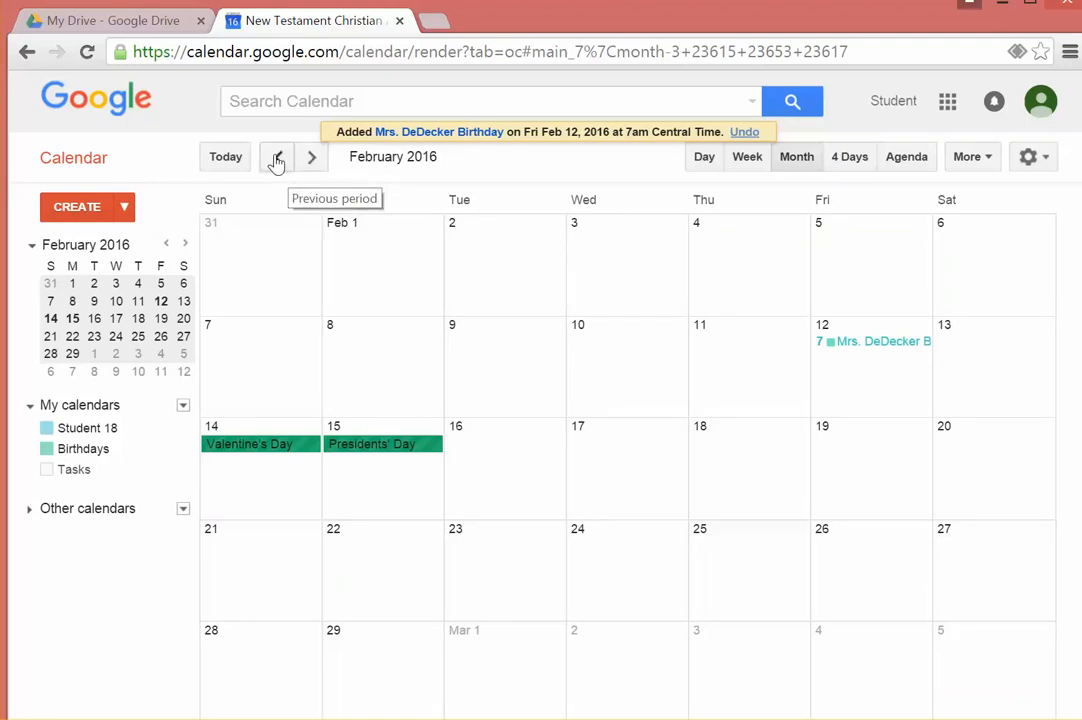
click(313, 163)
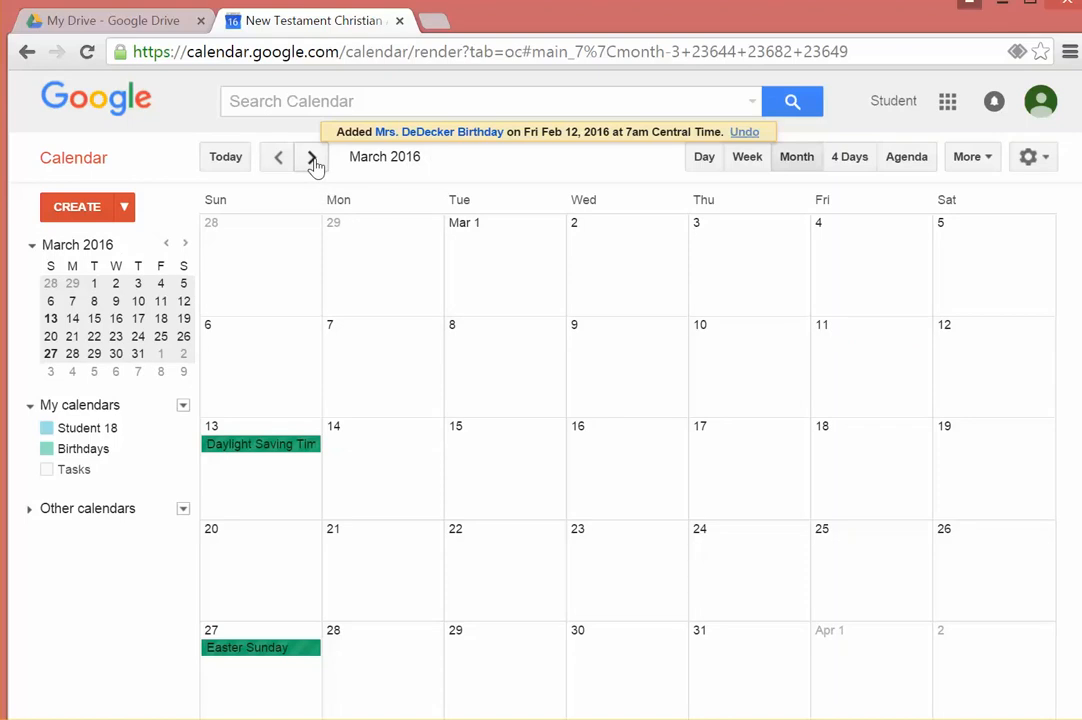
click(311, 160)
click(282, 159)
click(282, 159)
click(282, 159)
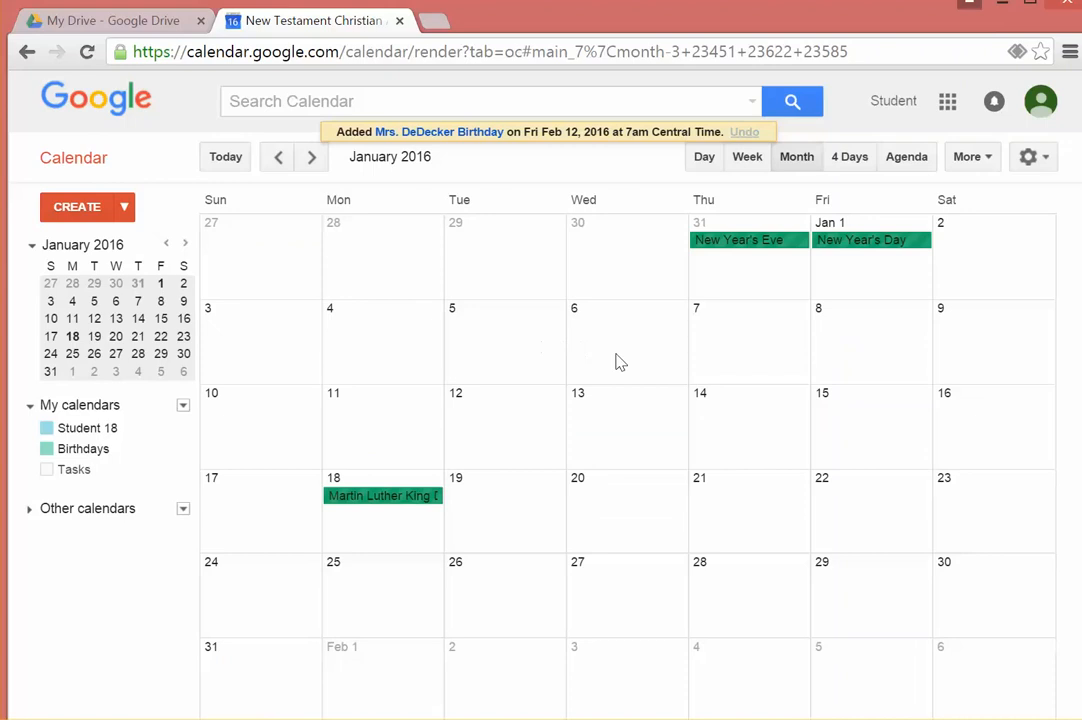
Step: Create an untitled all-day event on Friday, January 8, 2016, and open it for editing
click(845, 337)
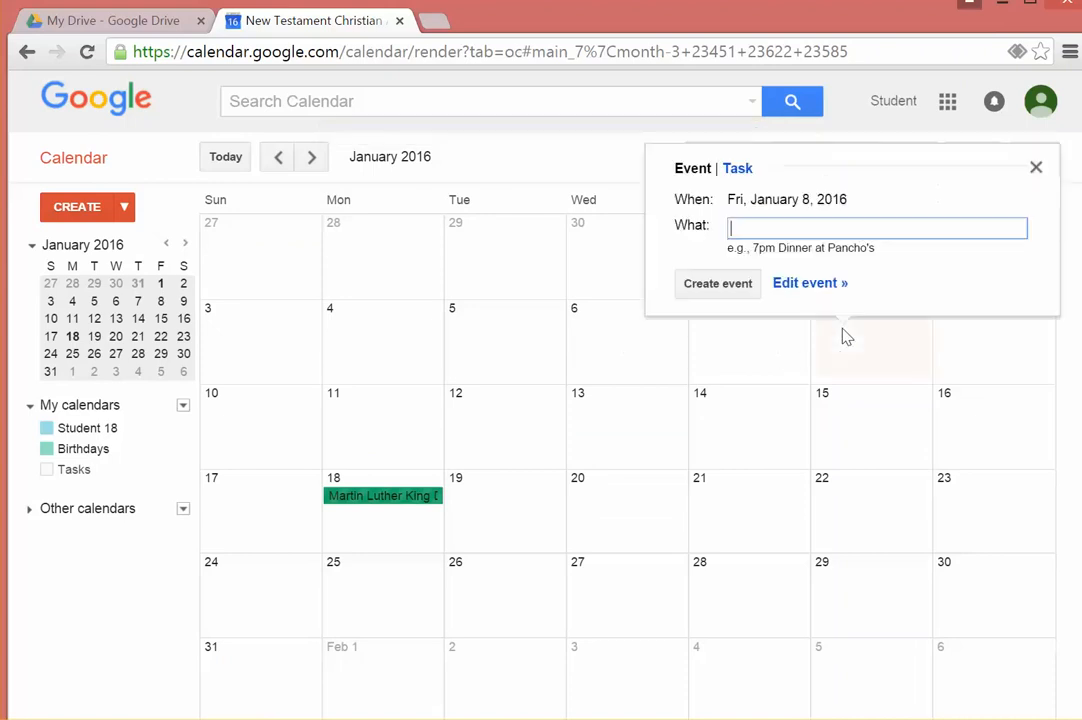
click(716, 286)
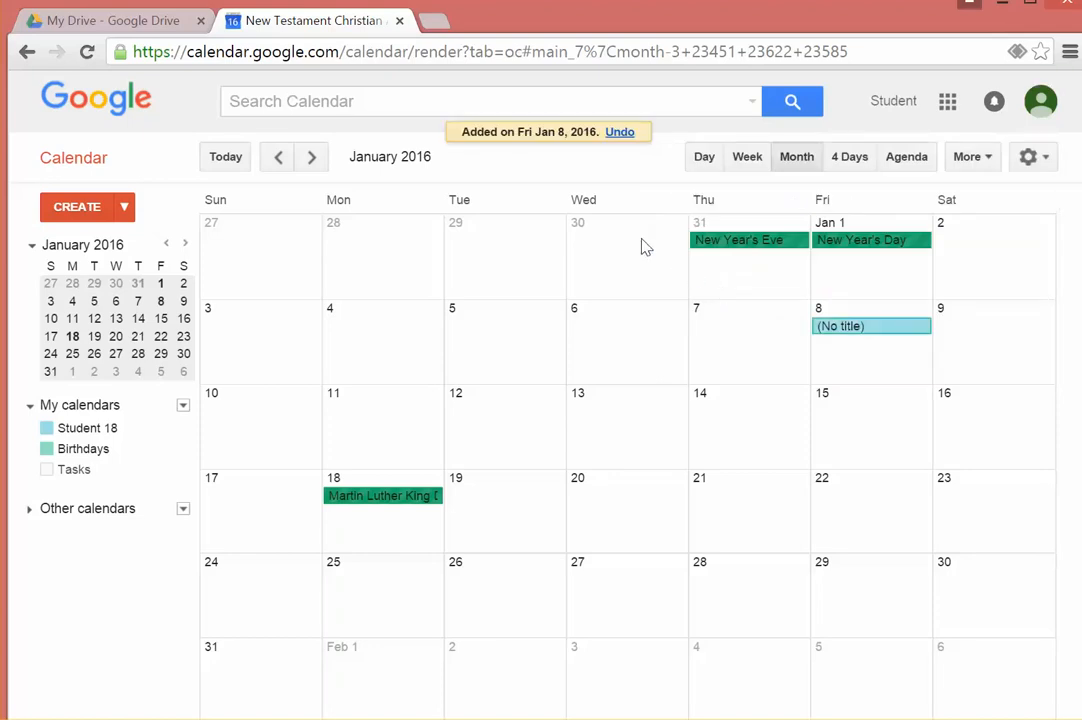
click(862, 324)
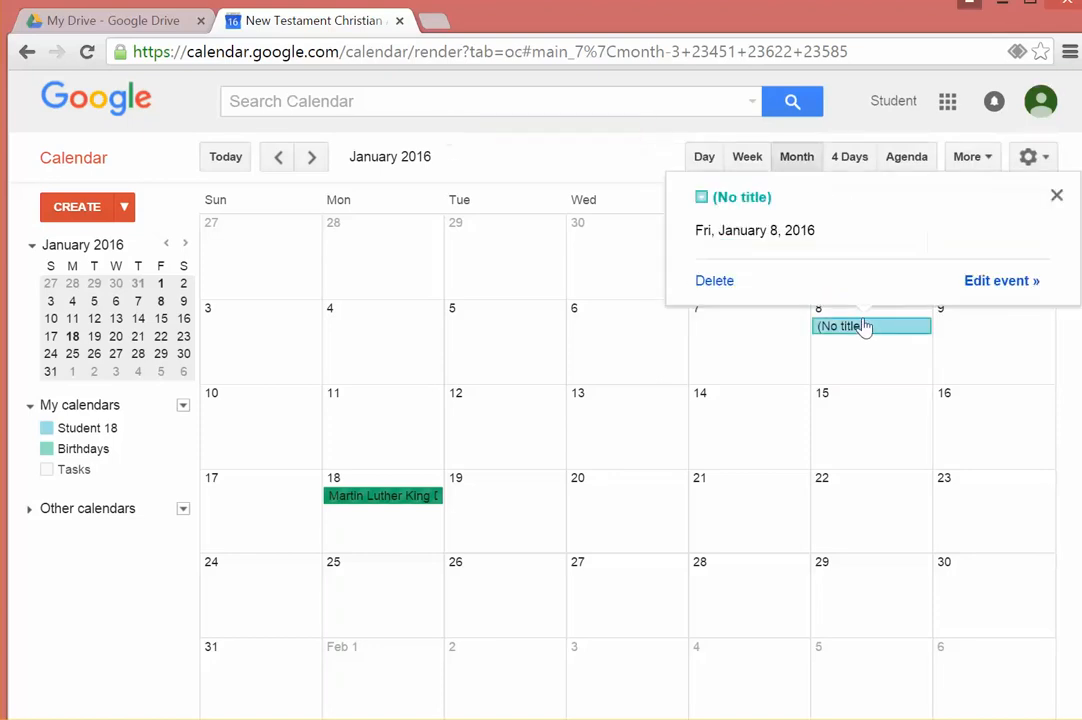
click(990, 285)
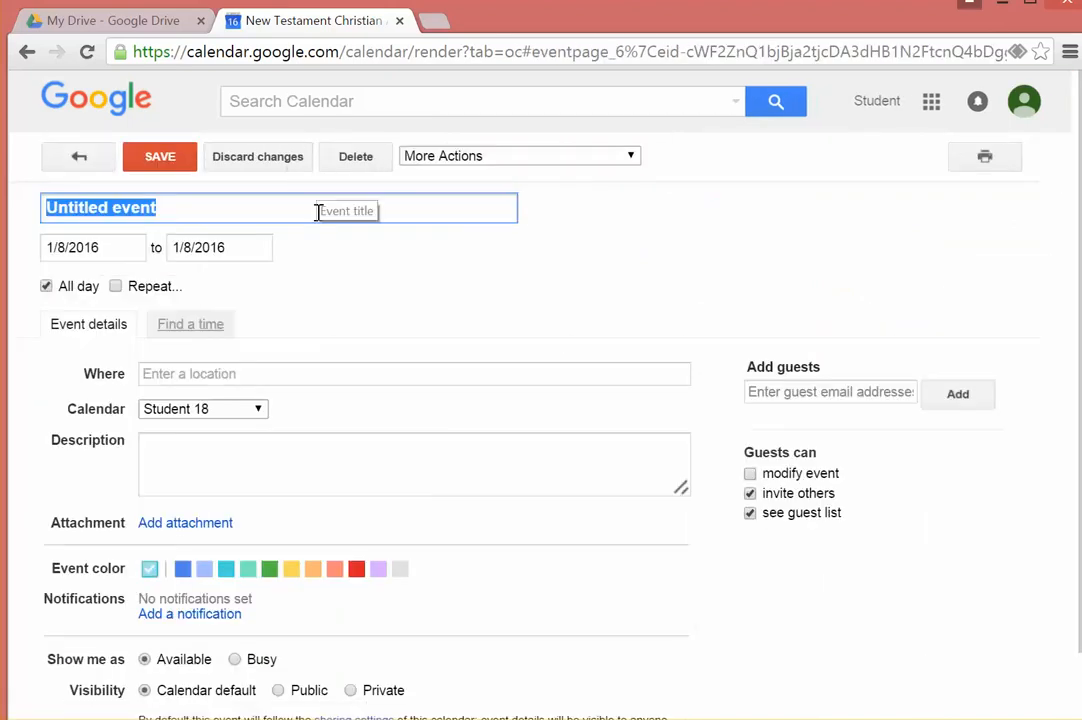
Step: Title the event "Test in Technology" and change it from all-day to timed, running from 10:00am to 11:00am
text(Test in )
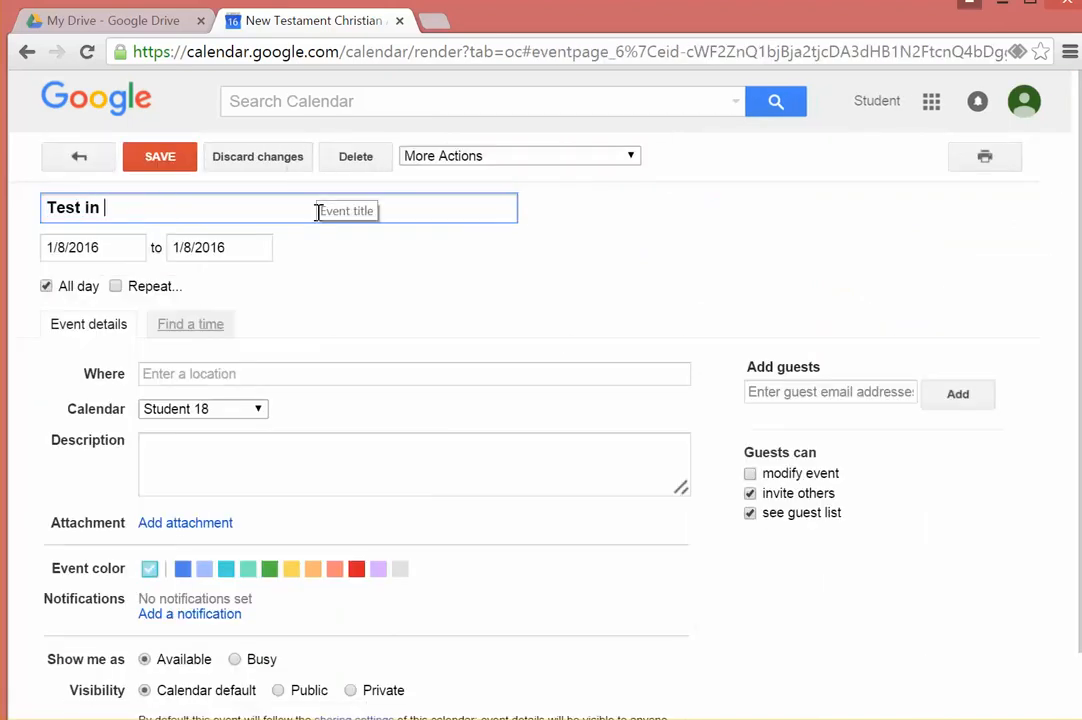
text(Technology)
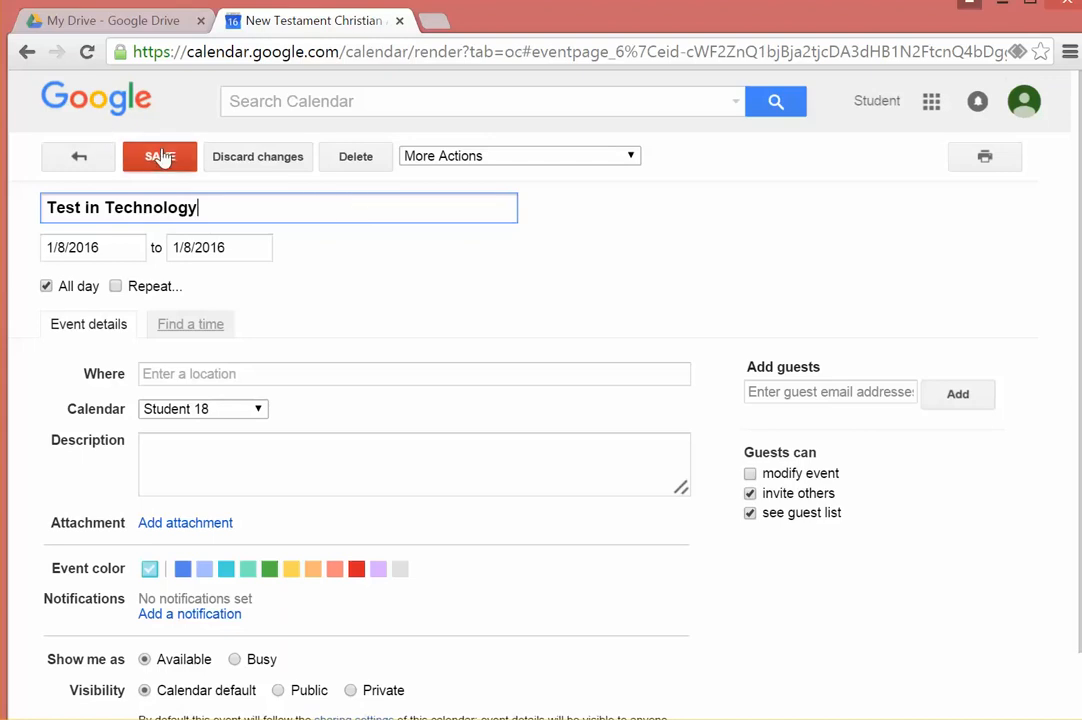
click(47, 287)
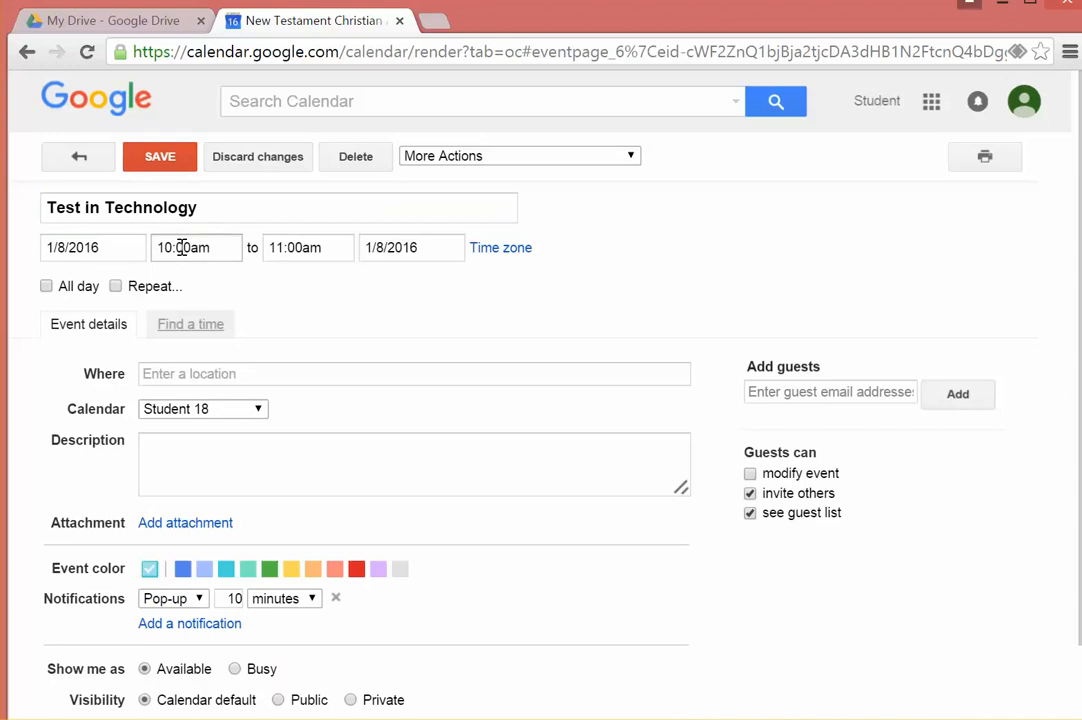
click(181, 247)
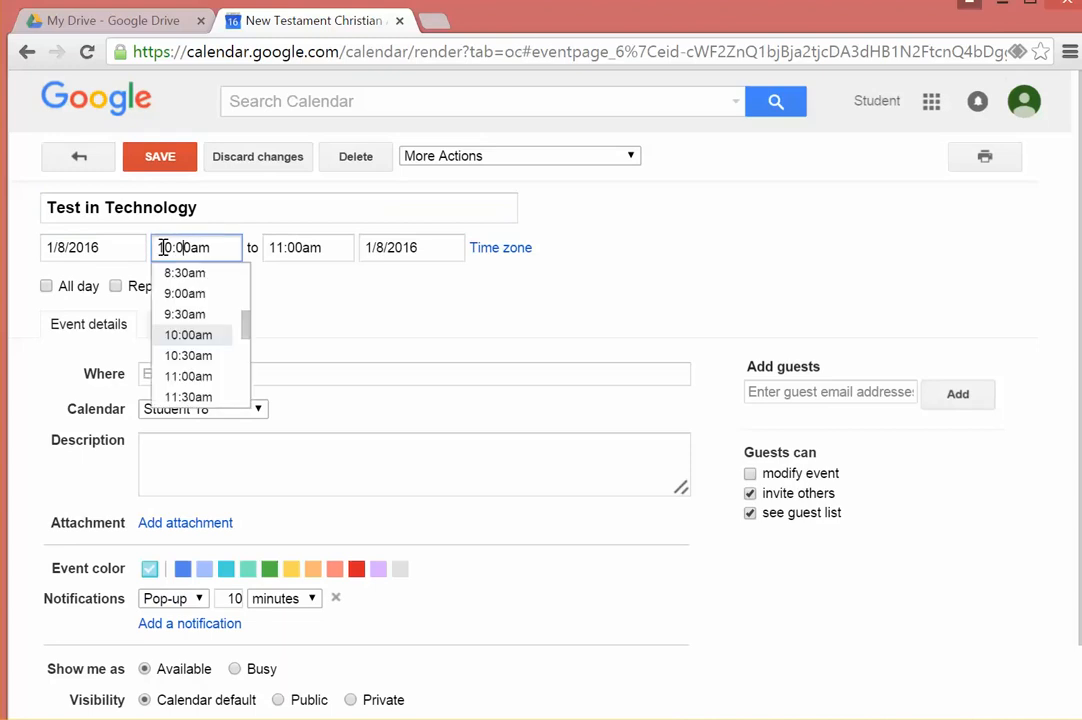
click(305, 247)
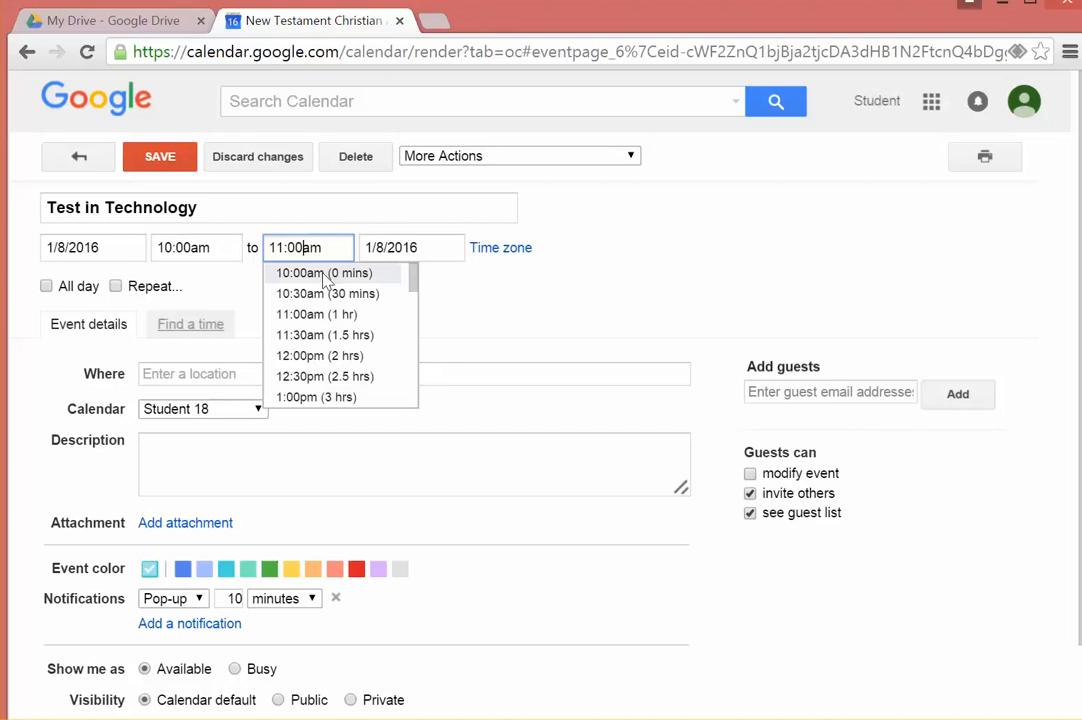
click(505, 328)
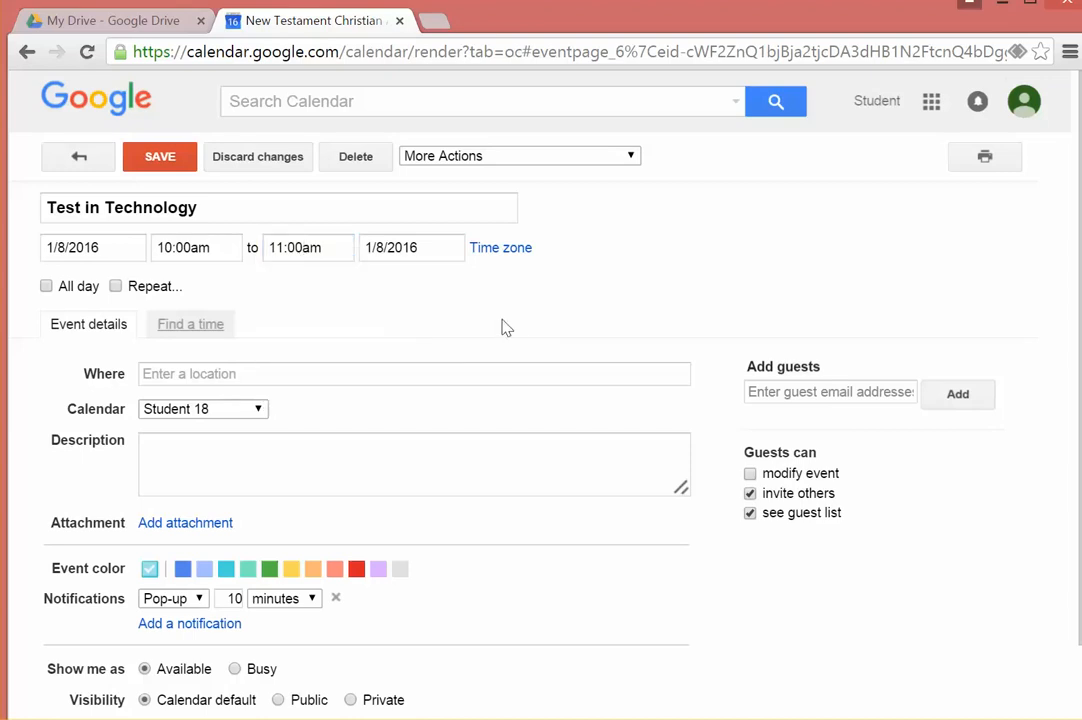
Step: Disable guests' permission to invite others and see the guest list for the test event, and color it green
click(751, 494)
click(751, 514)
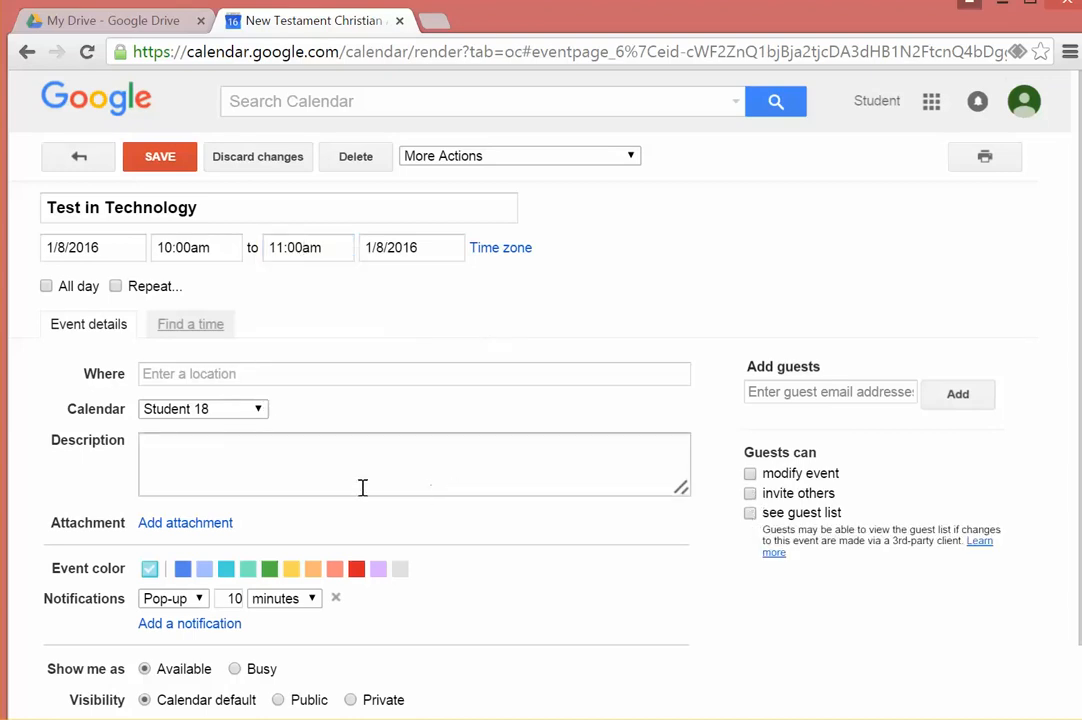
click(270, 570)
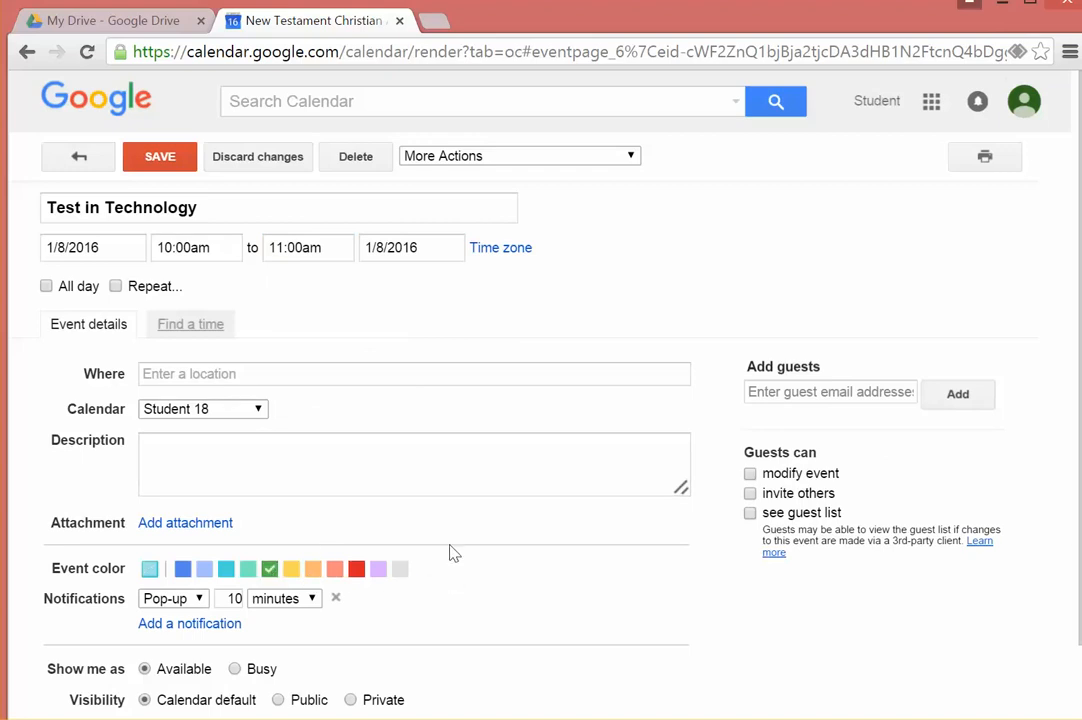
Step: Set the test event's pop-up notification to 2 days before and save the event
scroll(453, 514, down, 1)
scroll(453, 514, up, 1)
click(233, 598)
key(Delete)
click(312, 599)
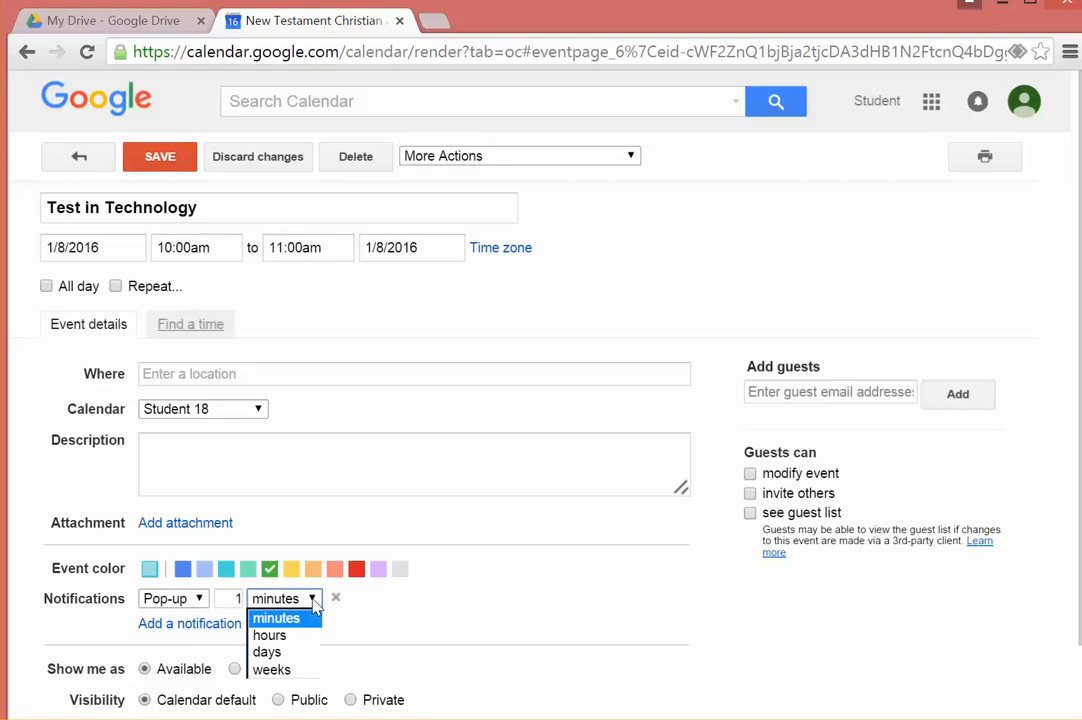
click(300, 655)
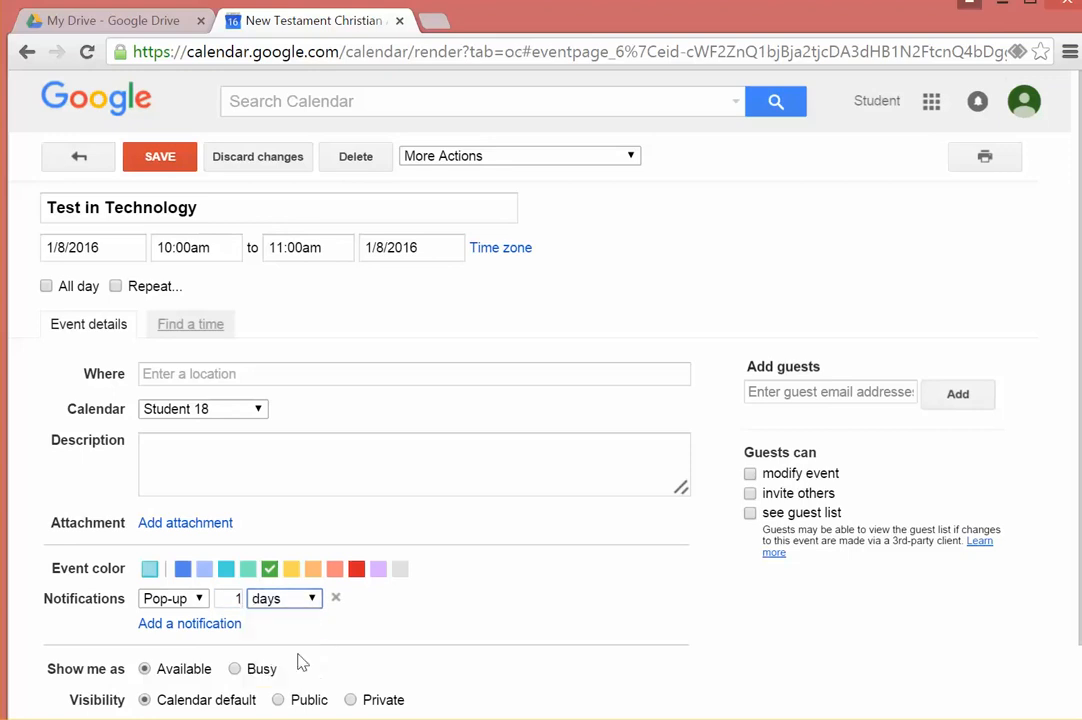
click(237, 597)
text(2)
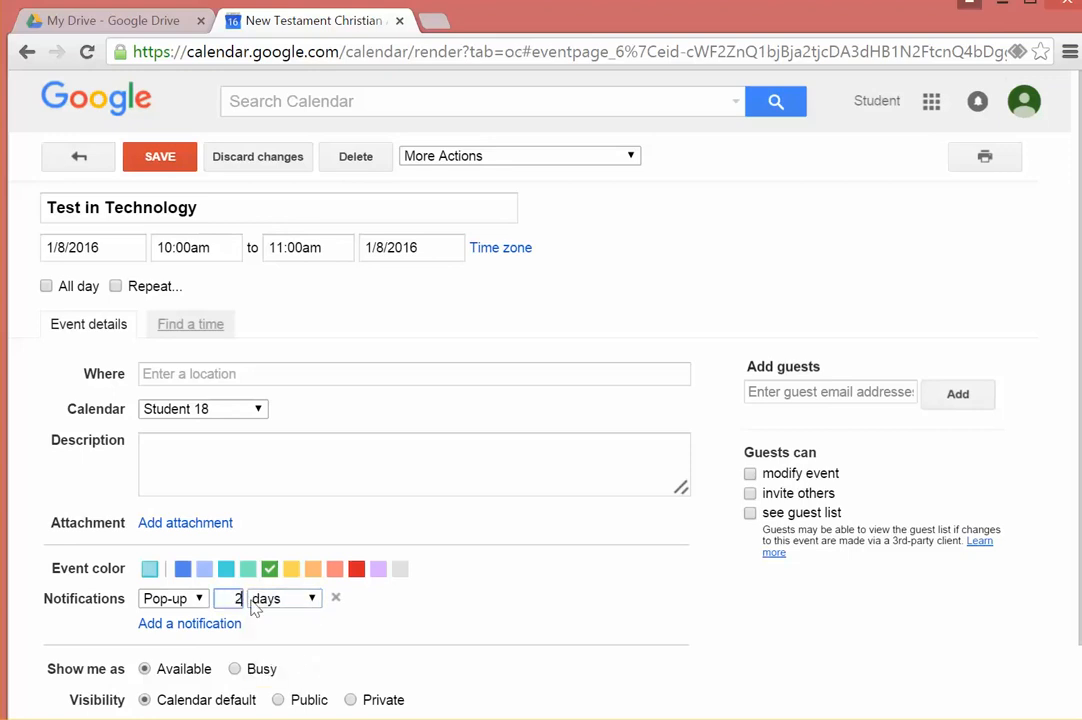
click(382, 615)
scroll(471, 447, down, 2)
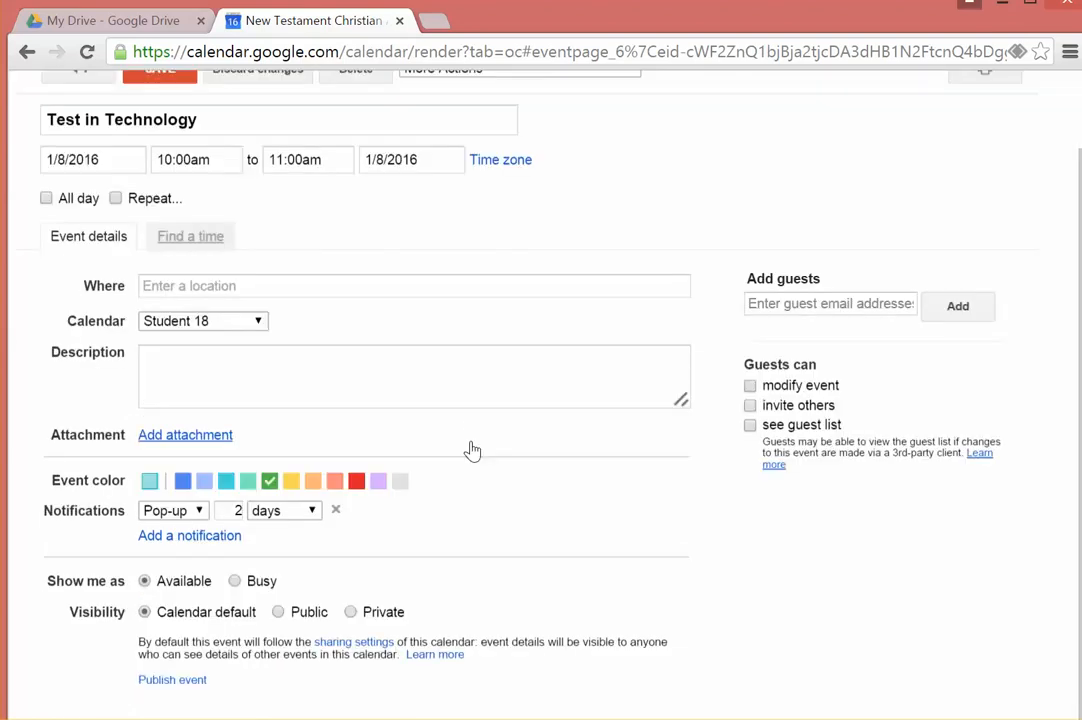
scroll(471, 442, up, 2)
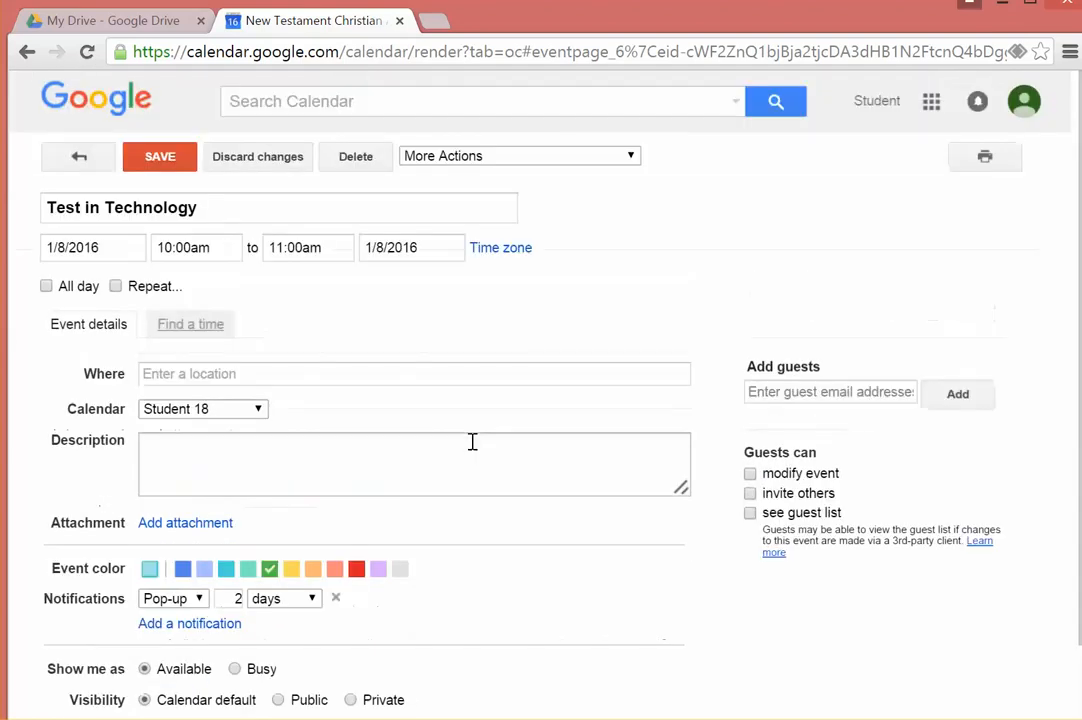
click(170, 158)
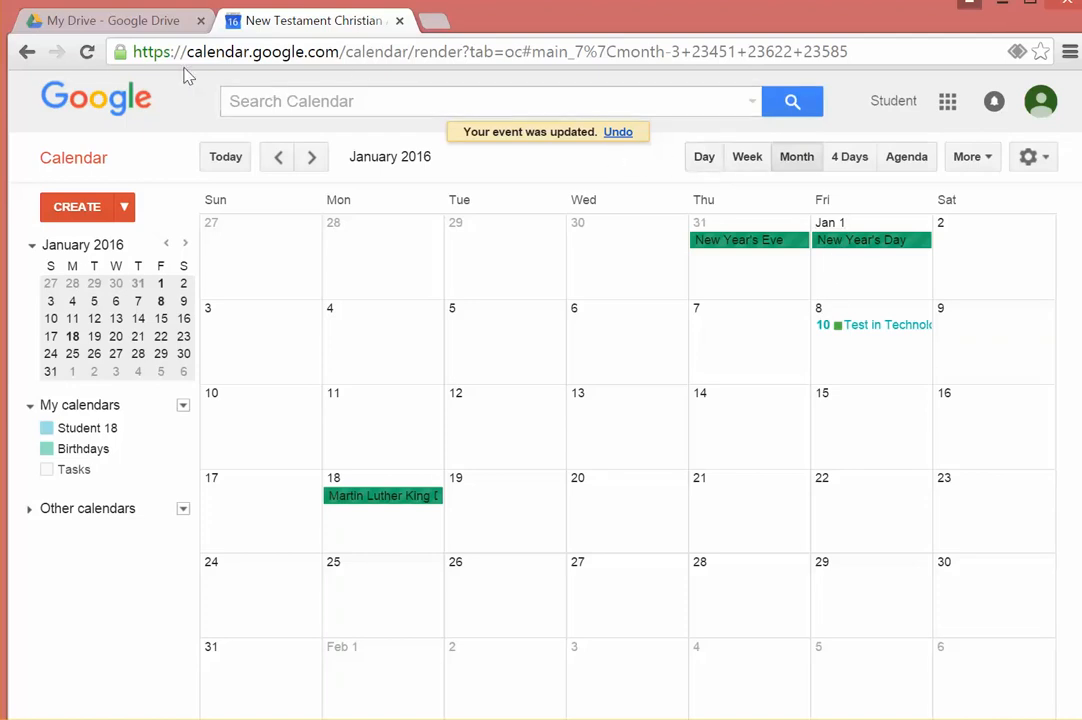
Step: Close the calendar page and open the account options in Google Drive
click(399, 22)
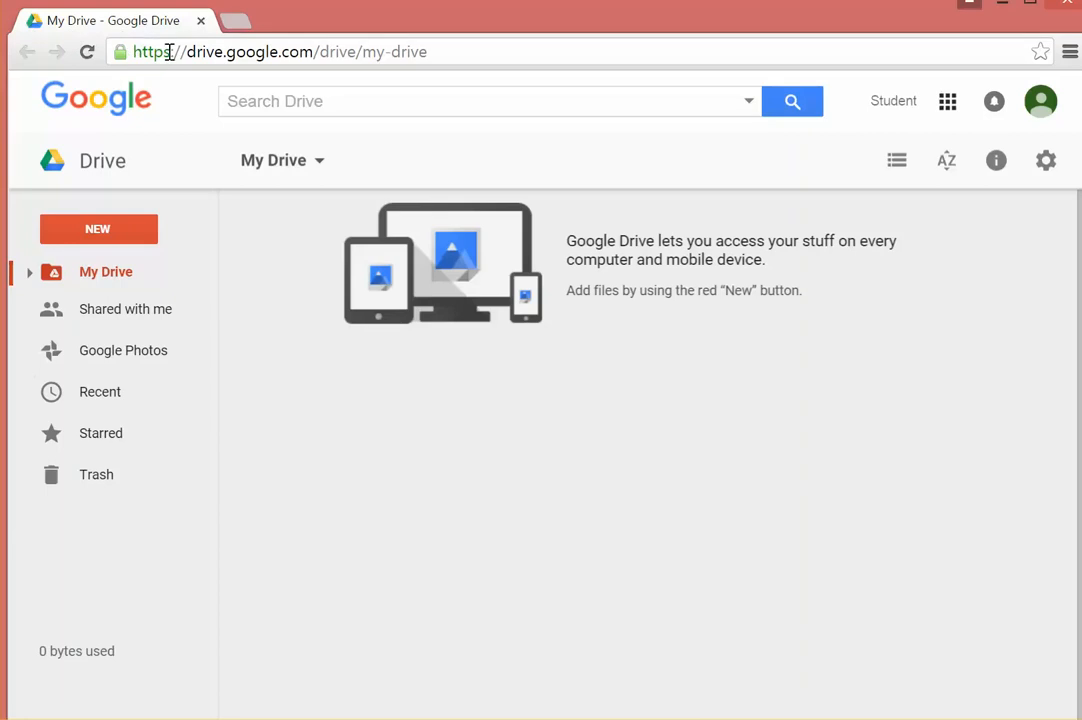
click(1050, 107)
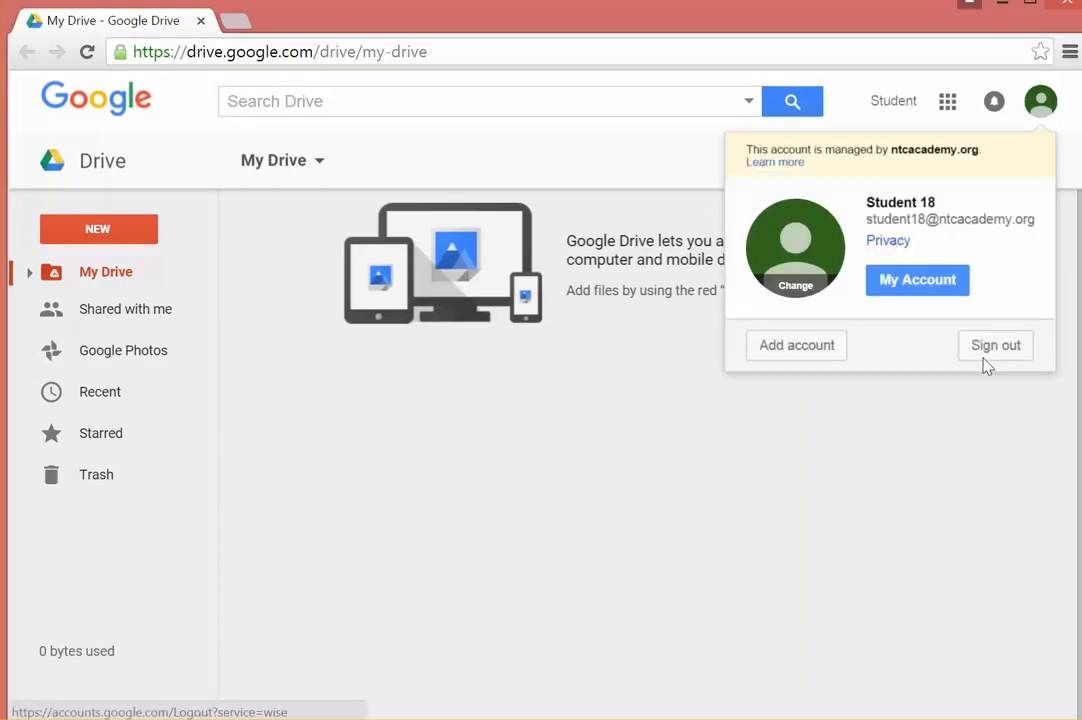